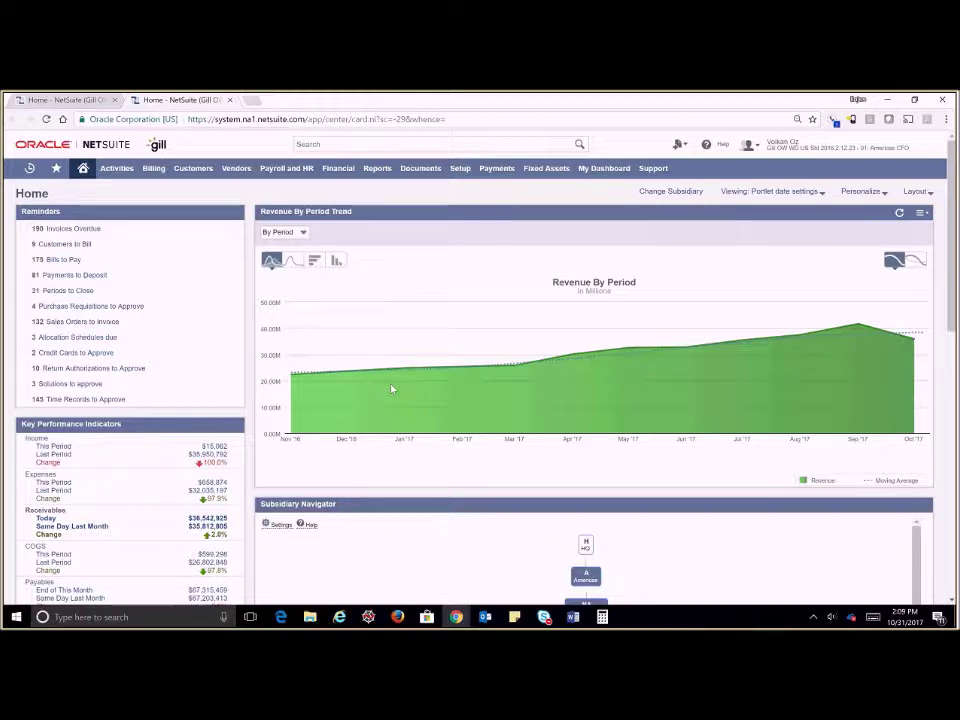
# Search all records globally for a person's first name, view the suggested matches and clear the search.
pyautogui.moveTo(357, 366)
pyautogui.click(317, 144)
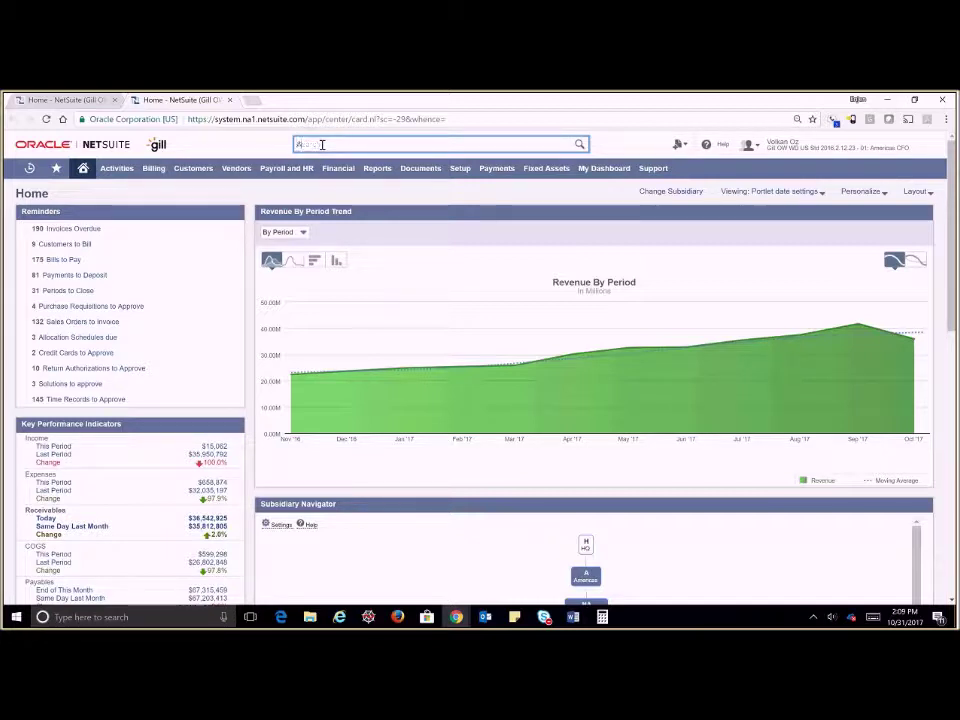
pyautogui.write('Ashley')
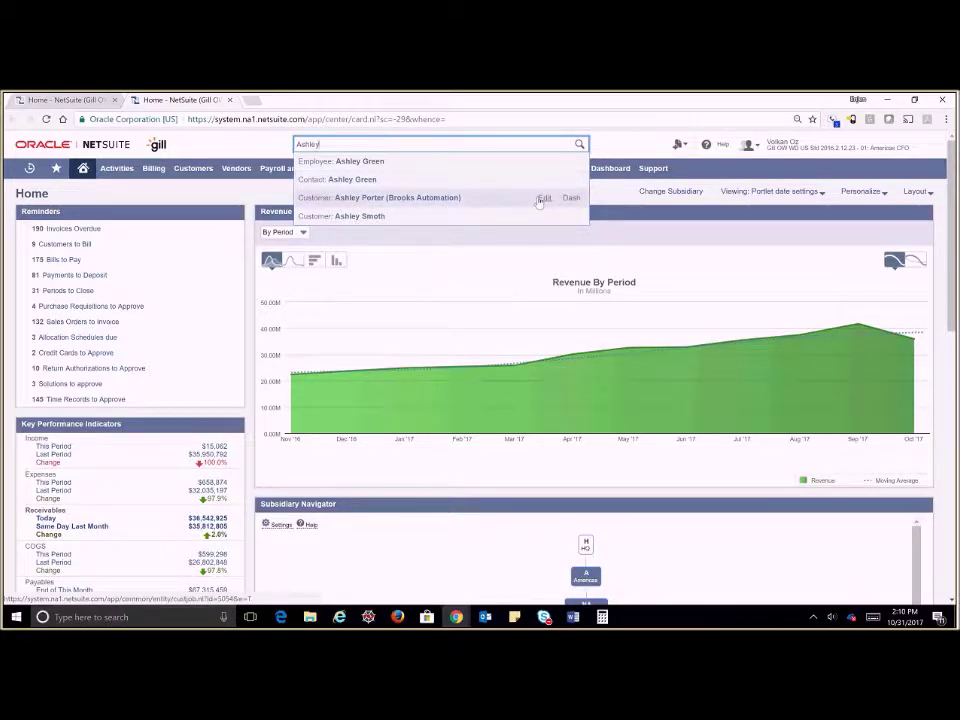
pyautogui.doubleClick(497, 143)
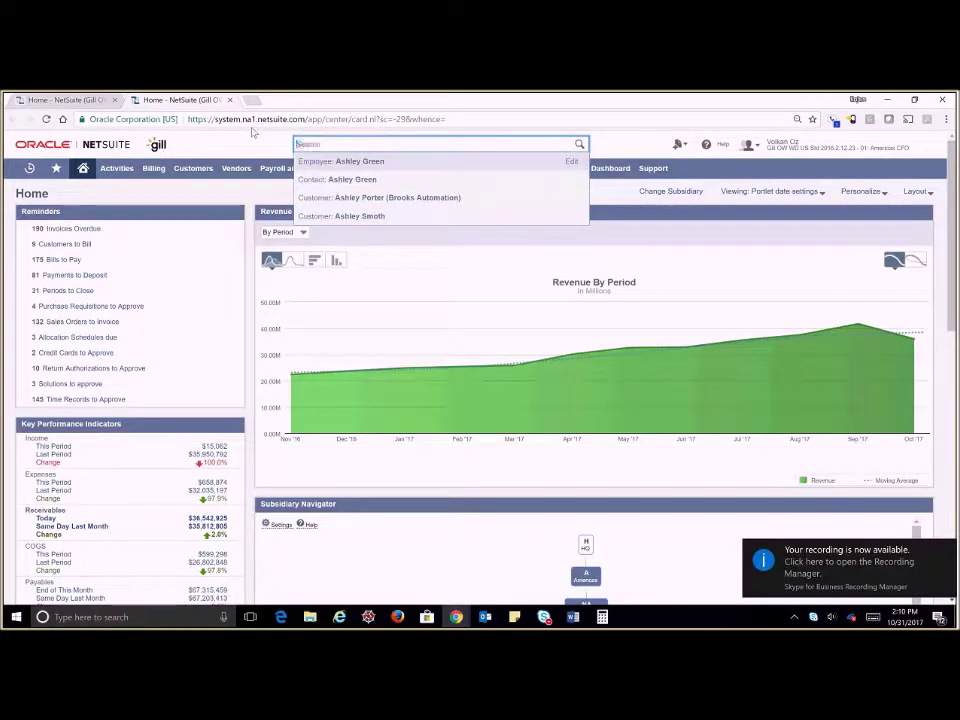
pyautogui.press('BackSpace')
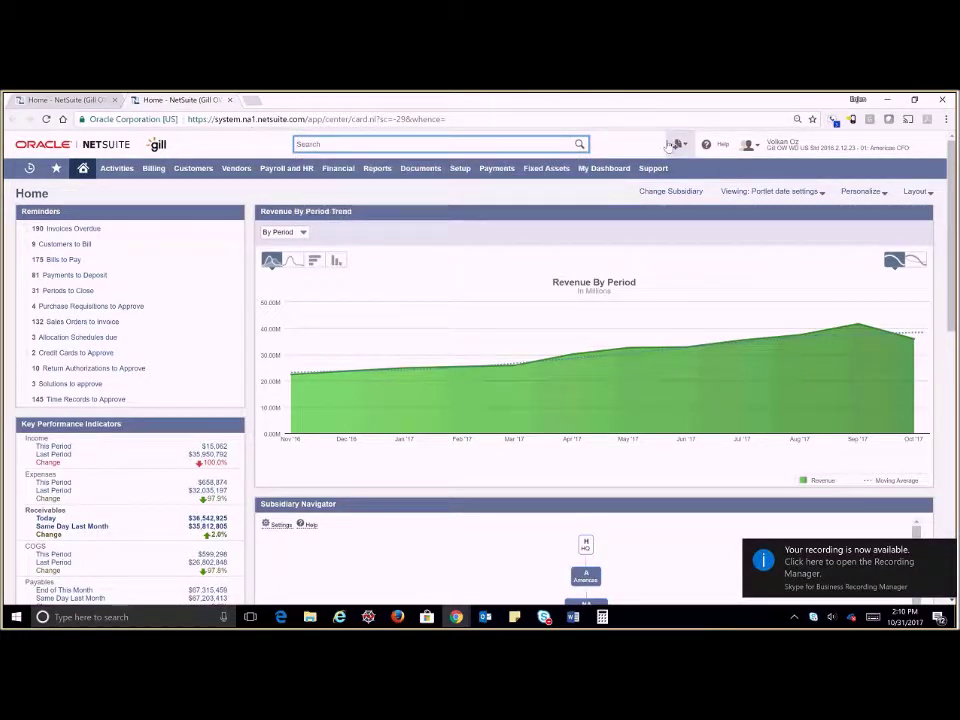
# Examine the list of links available in the New Bar setup and leave it without saving.
pyautogui.moveTo(676, 145)
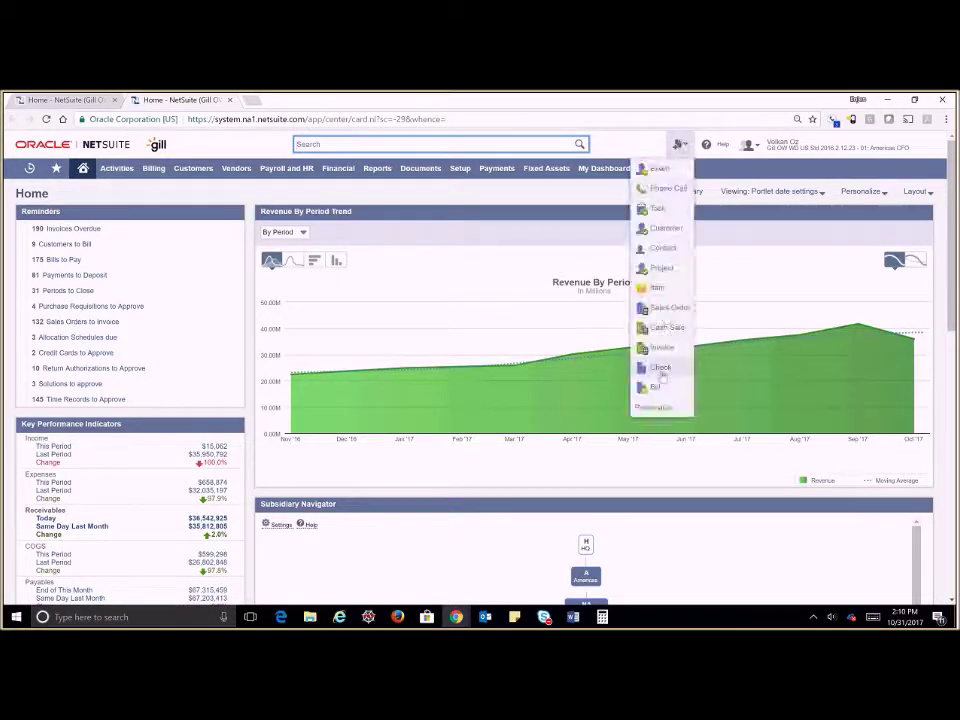
pyautogui.click(656, 408)
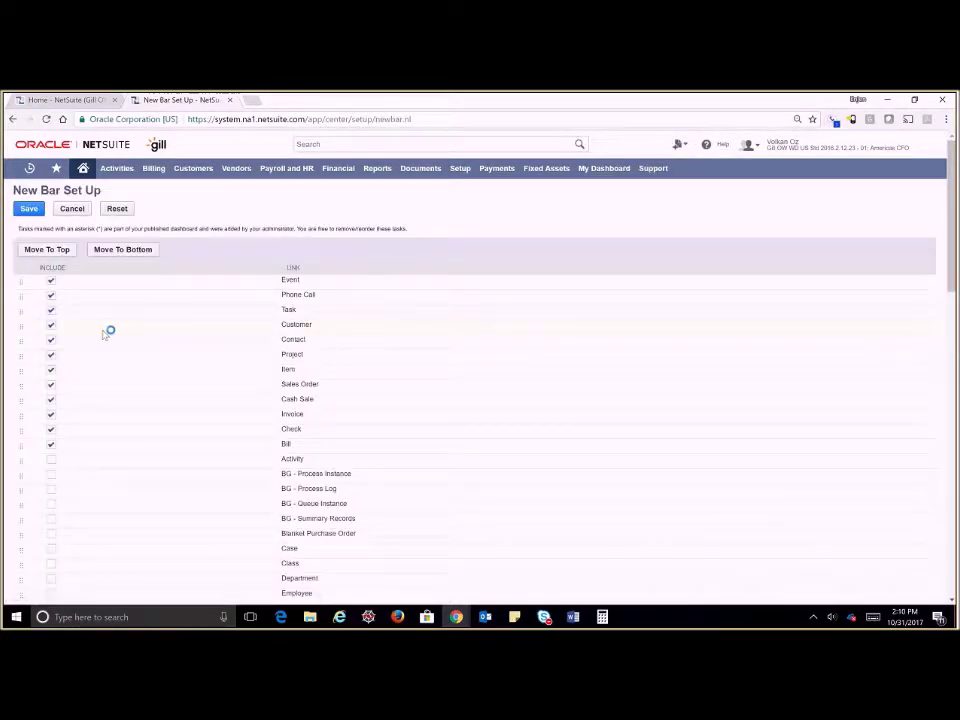
pyautogui.scroll(-1, 93, 461)
pyautogui.scroll(-3, 93, 461)
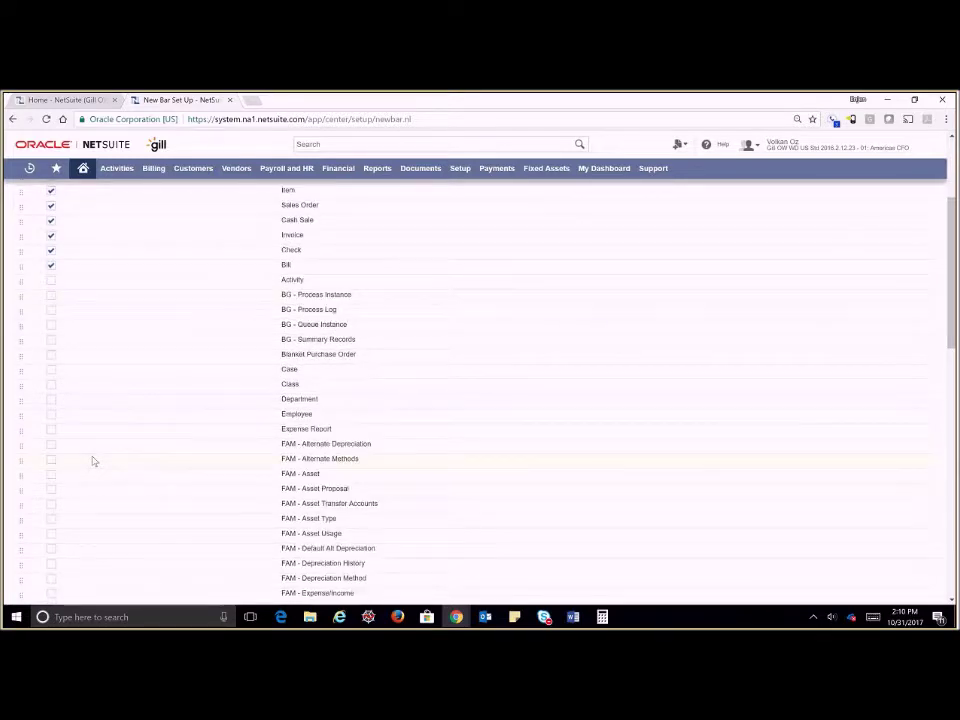
pyautogui.scroll(-3, 93, 461)
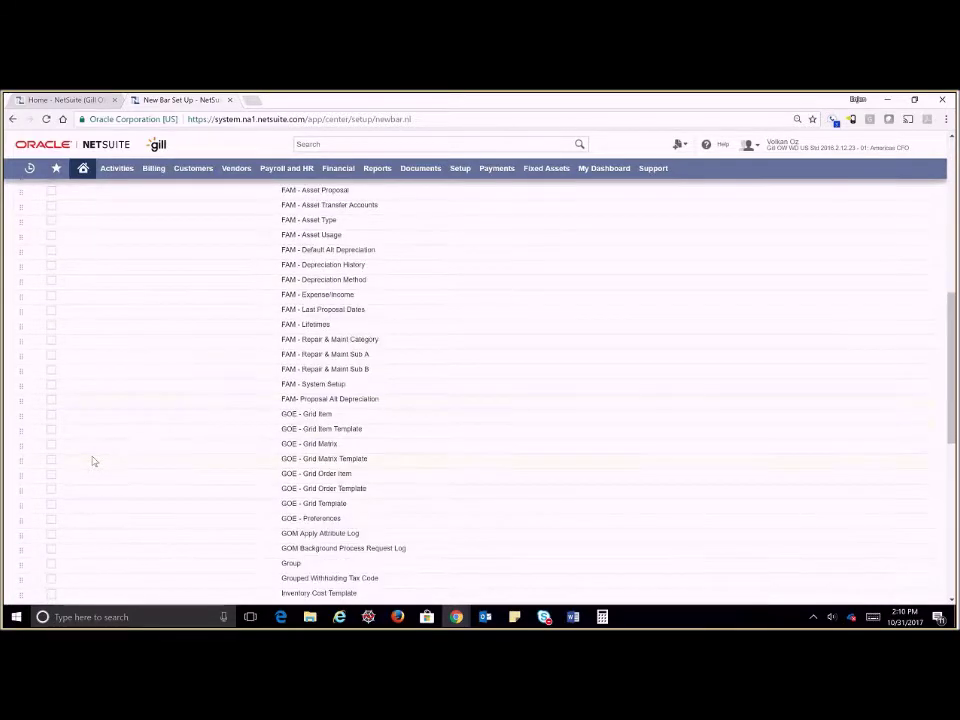
pyautogui.scroll(7, 93, 461)
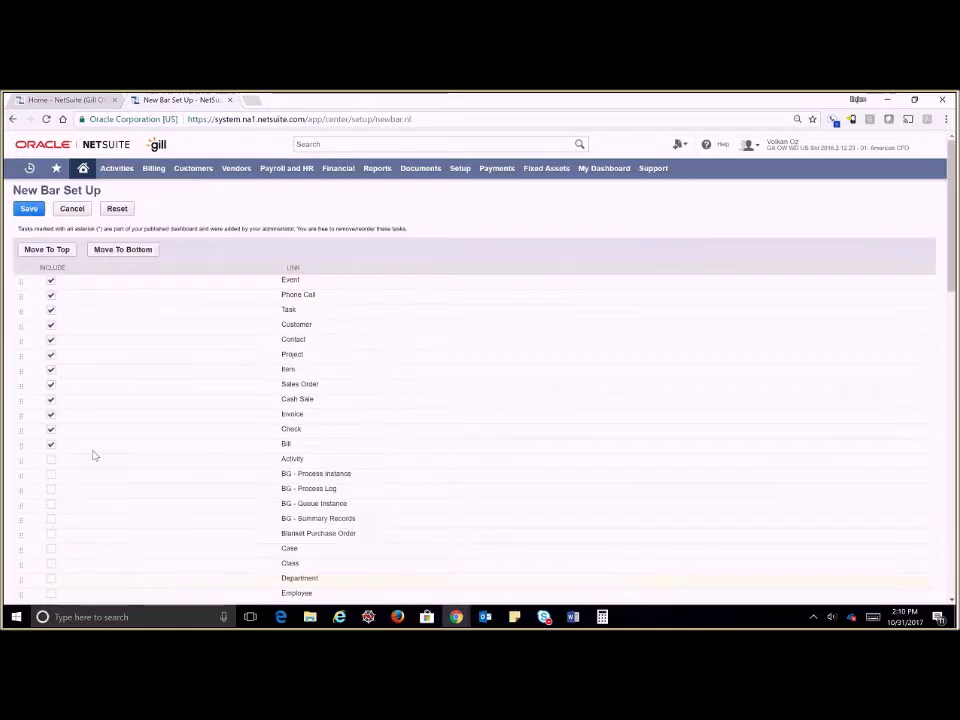
pyautogui.click(72, 208)
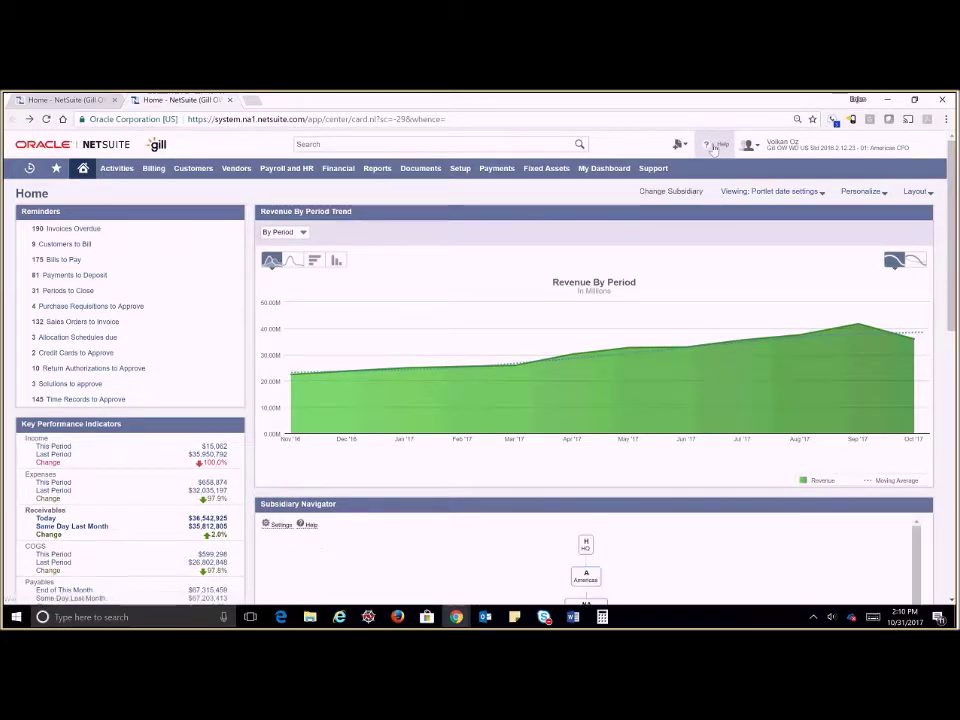
# View the SuiteAnswers support home page from the help and return to the home dashboard.
pyautogui.click(714, 146)
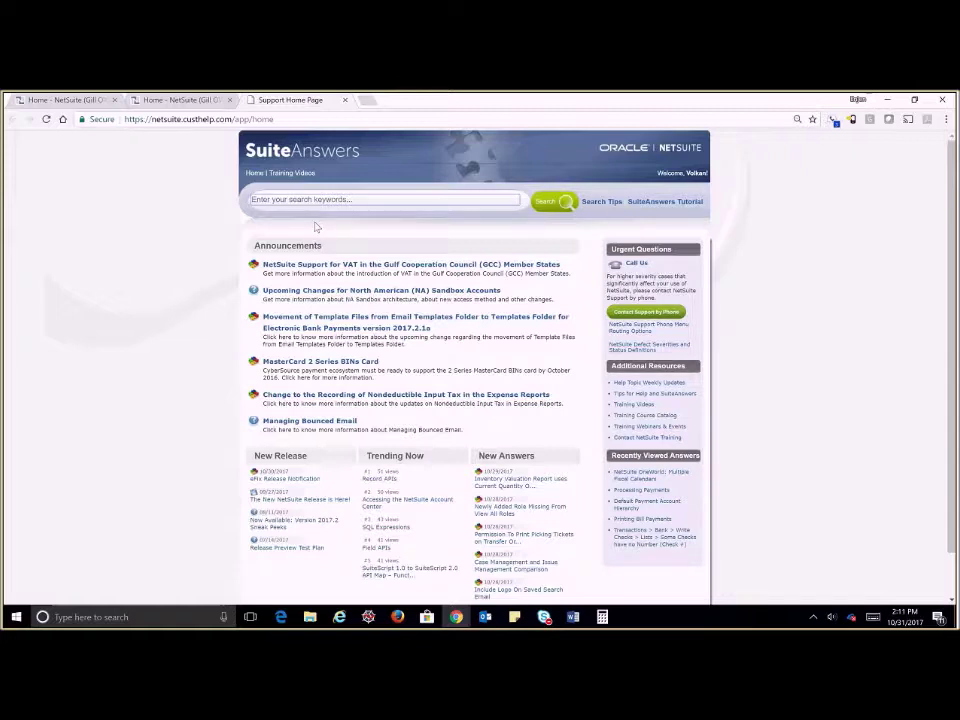
pyautogui.click(345, 101)
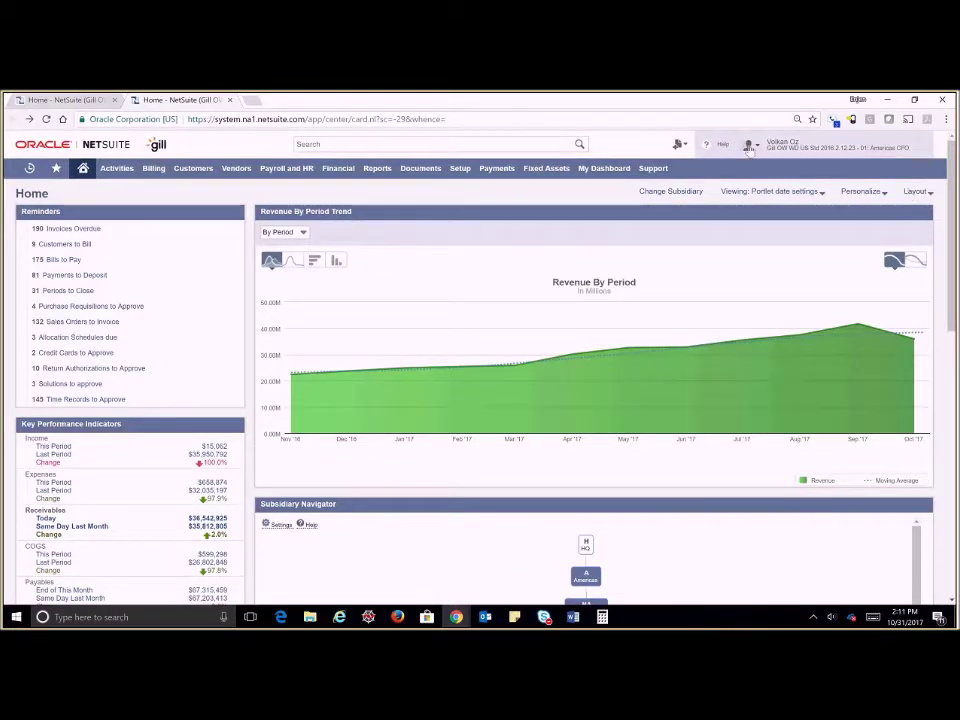
# Look through the user role, recent records, shortcuts, Activities and Vendors navigation lists.
pyautogui.moveTo(754, 150)
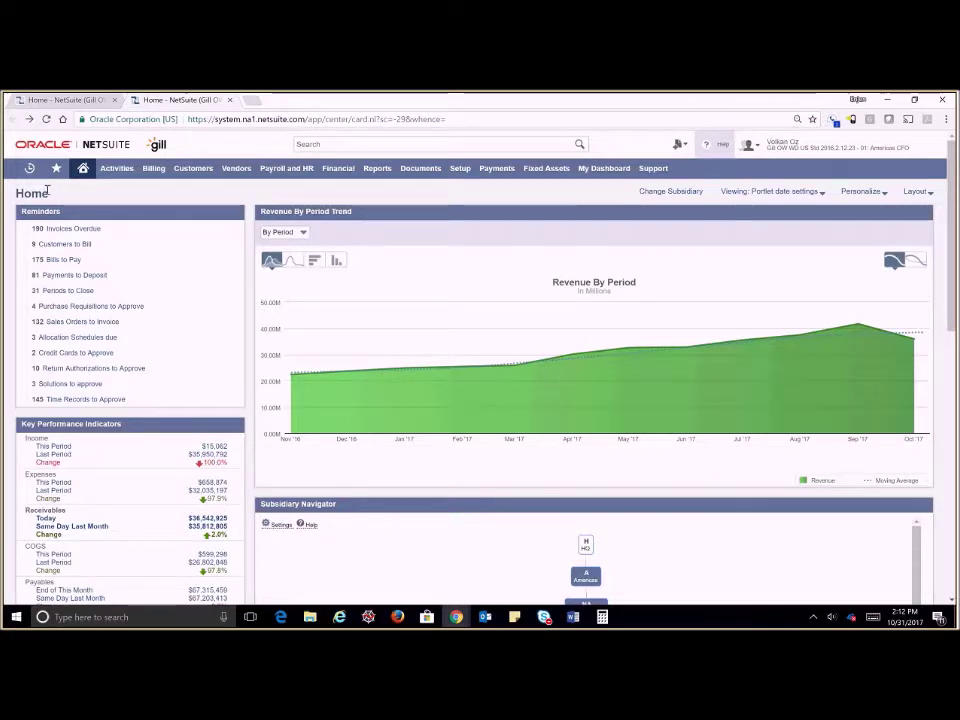
pyautogui.moveTo(27, 175)
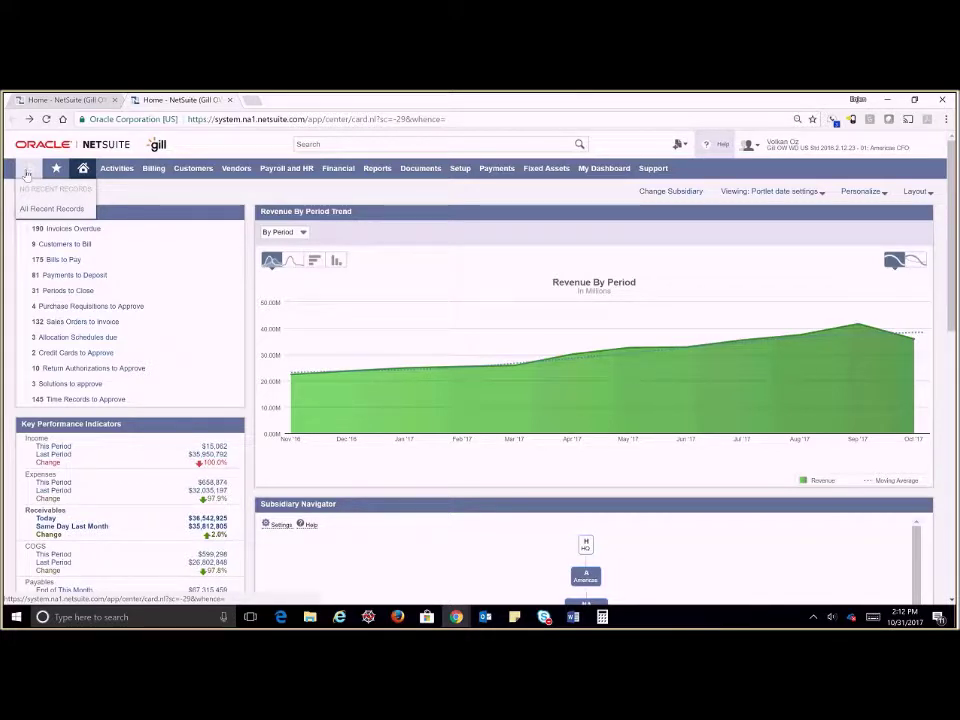
pyautogui.moveTo(63, 175)
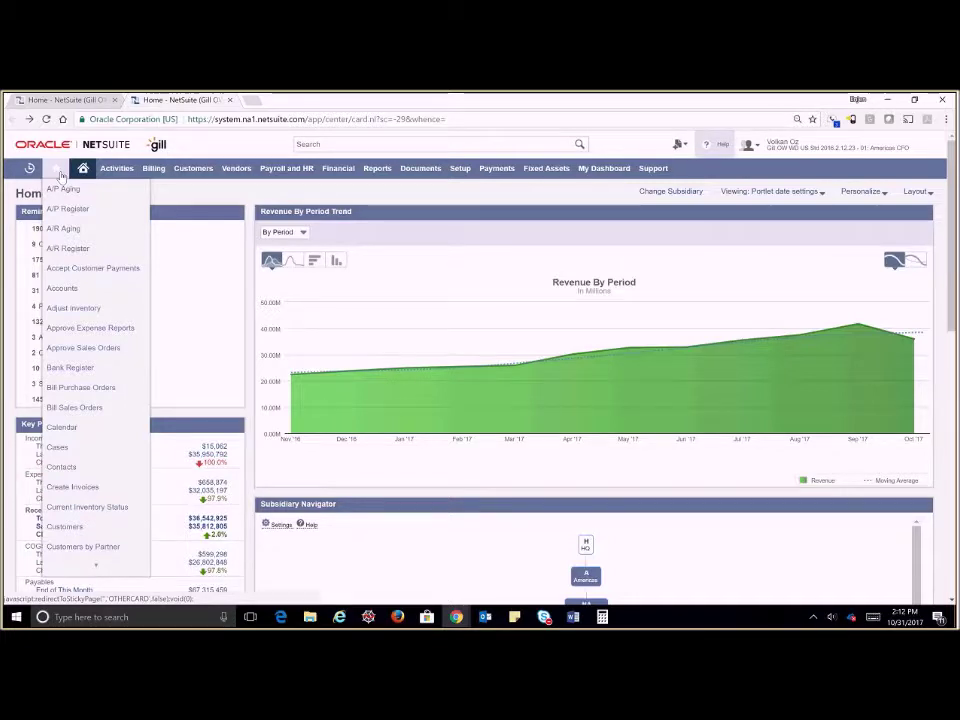
pyautogui.moveTo(81, 176)
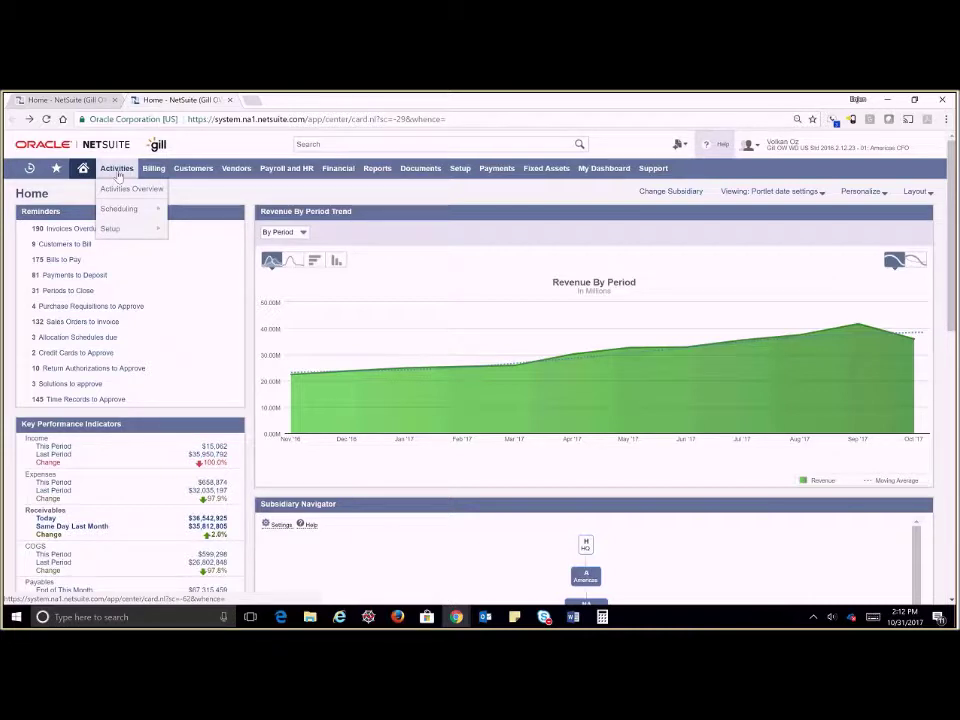
pyautogui.moveTo(236, 176)
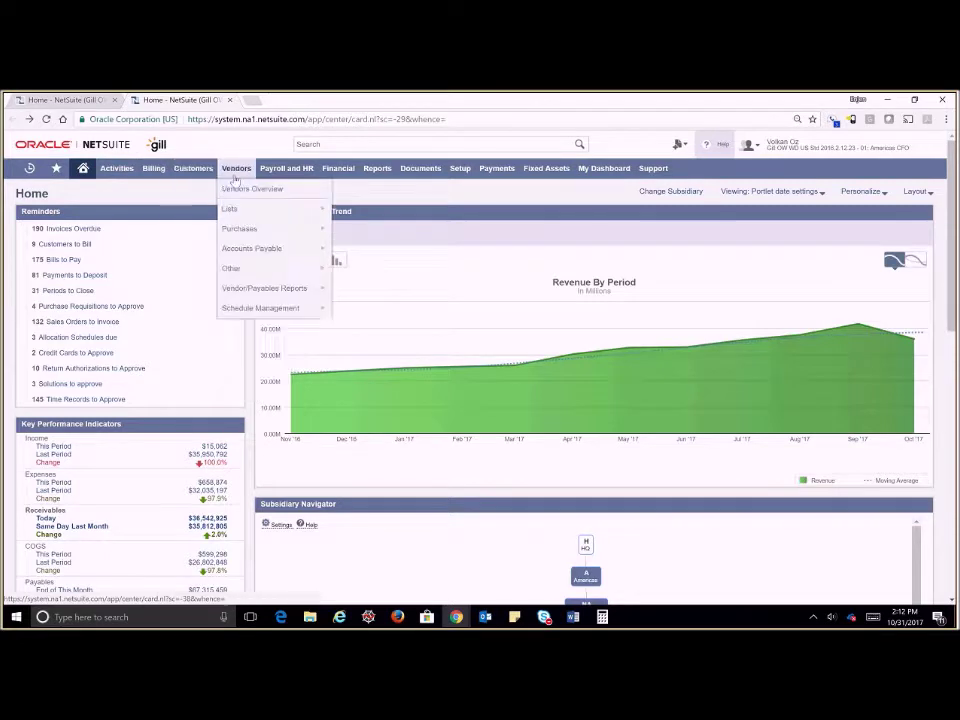
pyautogui.moveTo(133, 173)
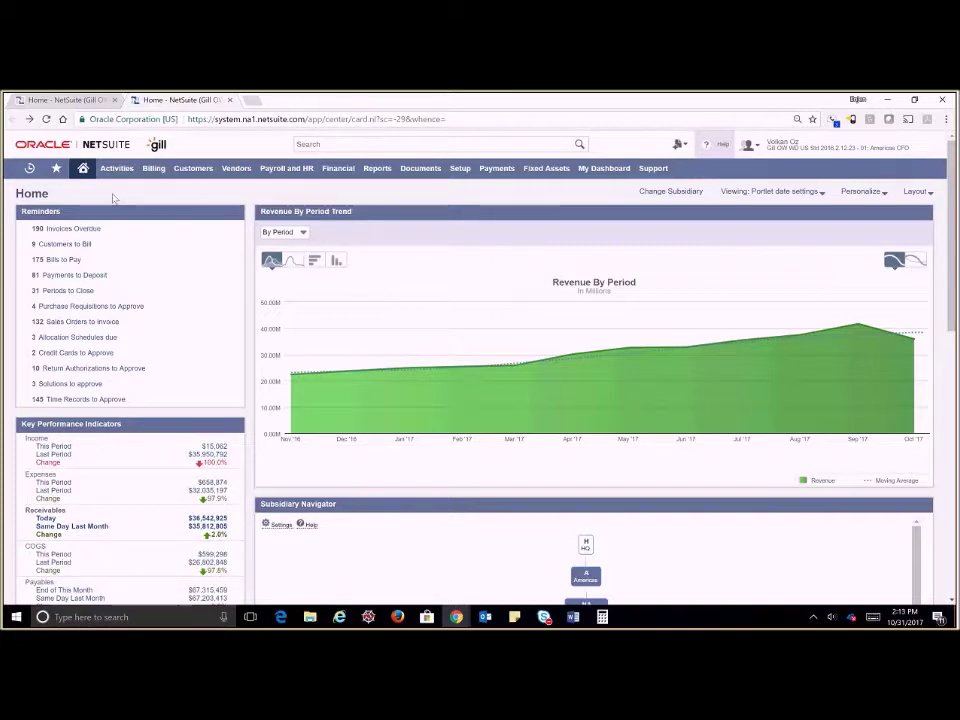
# Review the dashboard personalization content under Standard Content, Report Snapshots, Trend Graphs, SuiteApps and Currently Used, and close it.
pyautogui.click(930, 193)
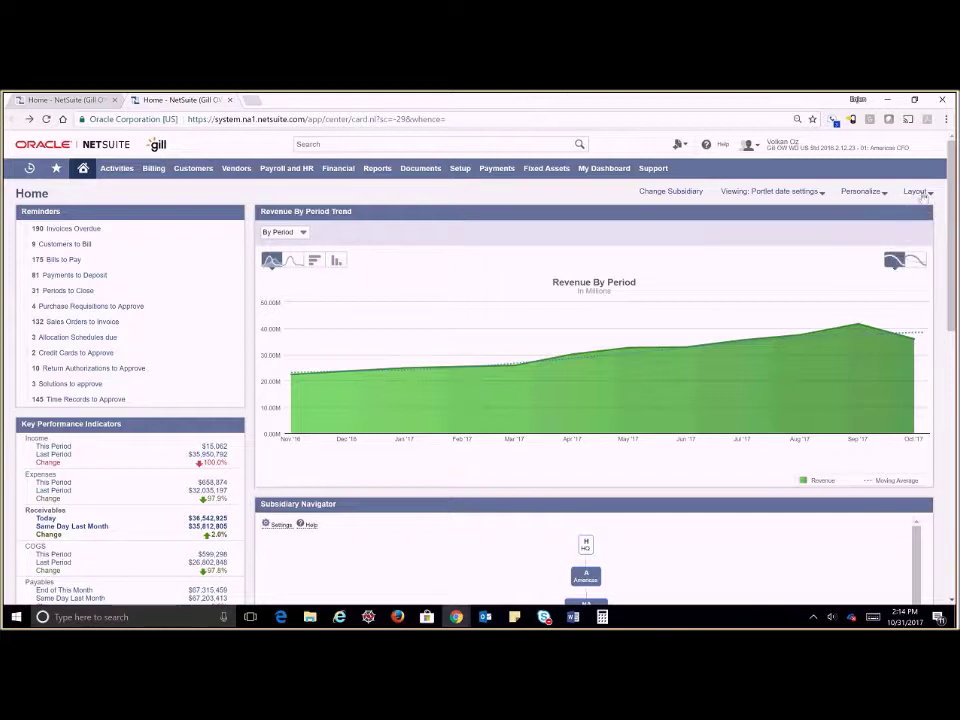
pyautogui.moveTo(928, 196)
pyautogui.click(880, 192)
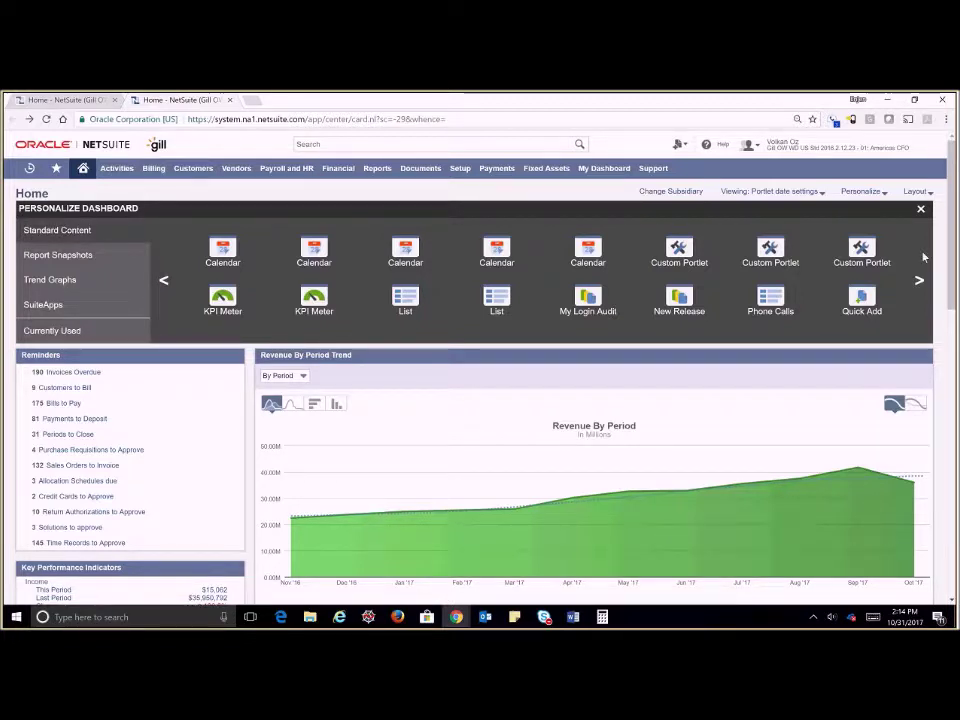
pyautogui.click(919, 283)
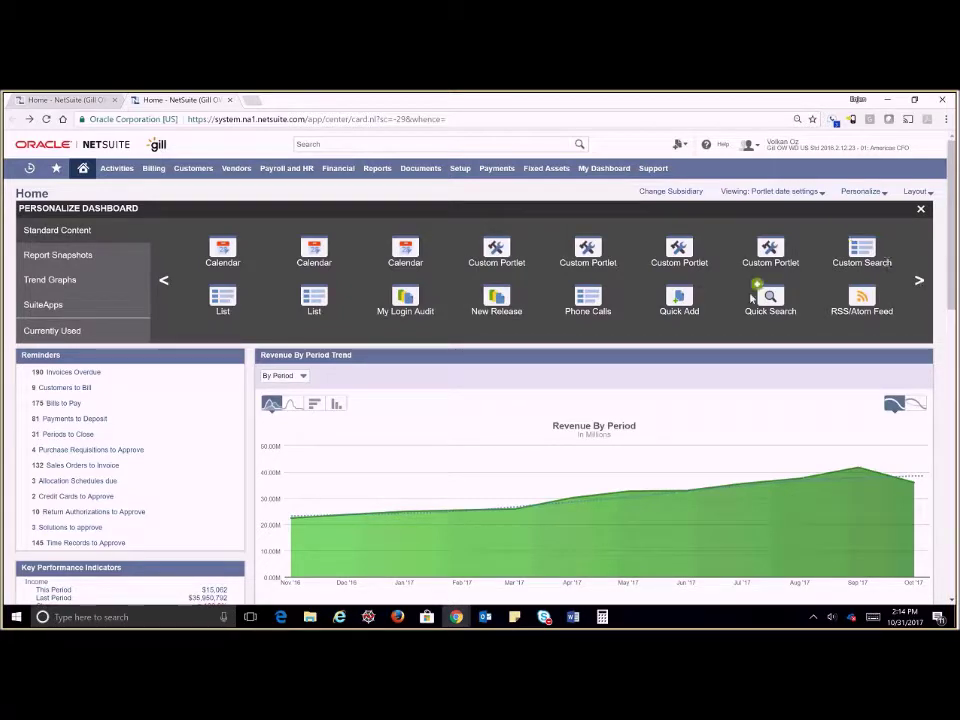
pyautogui.click(60, 256)
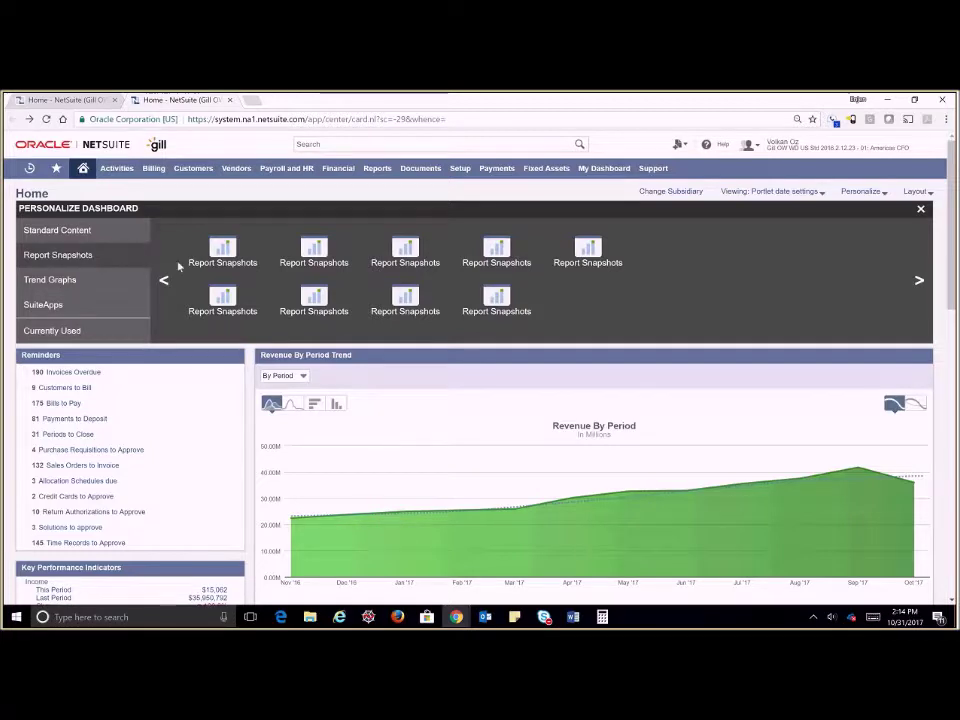
pyautogui.click(71, 280)
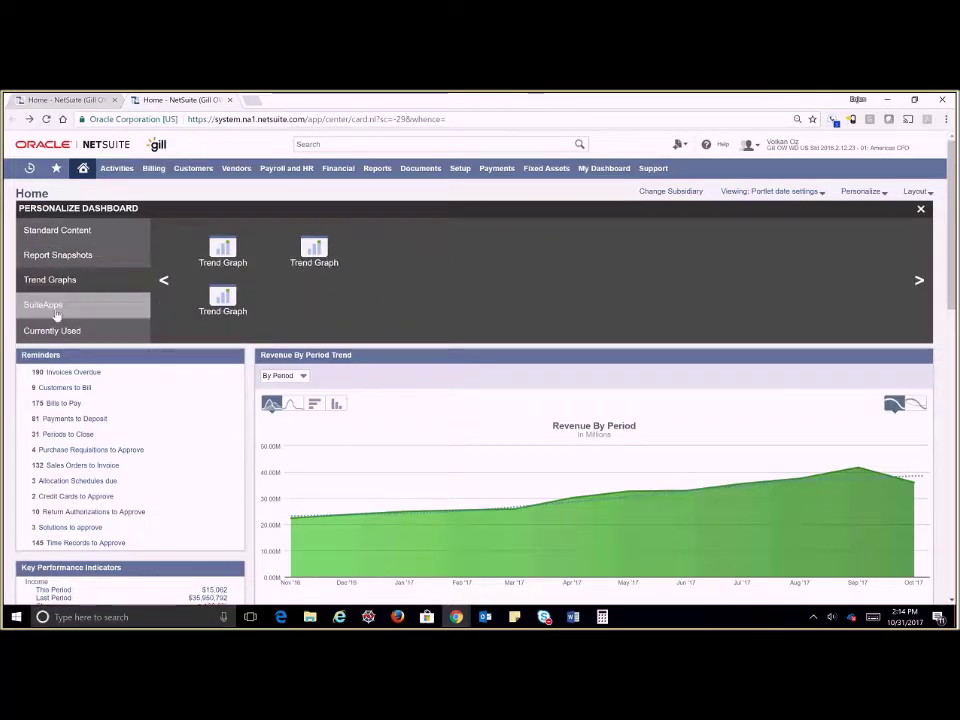
pyautogui.click(55, 308)
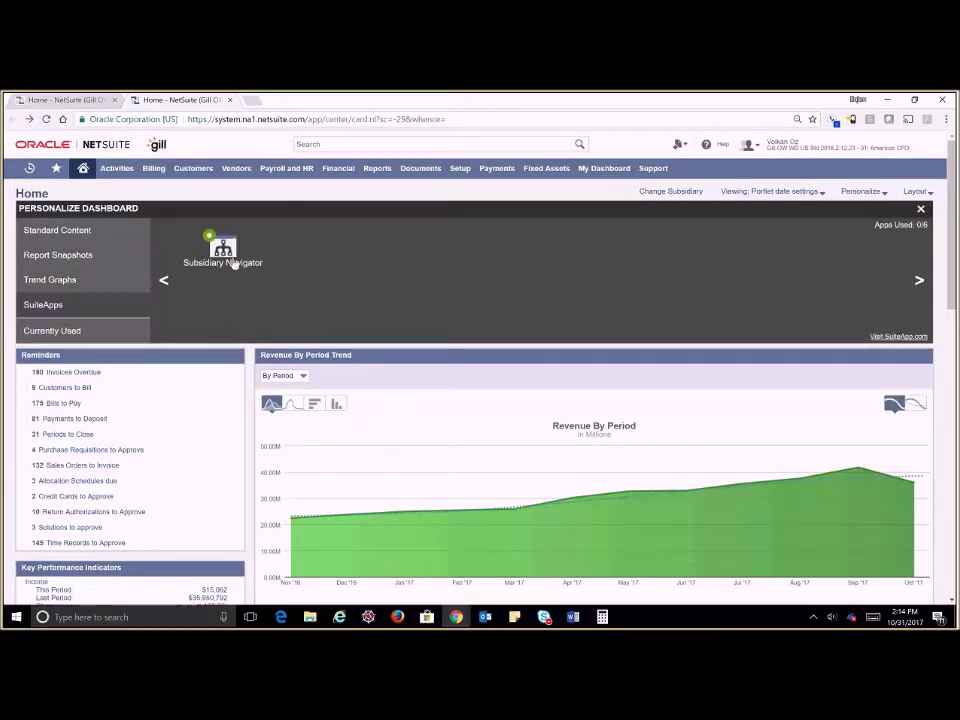
pyautogui.click(100, 331)
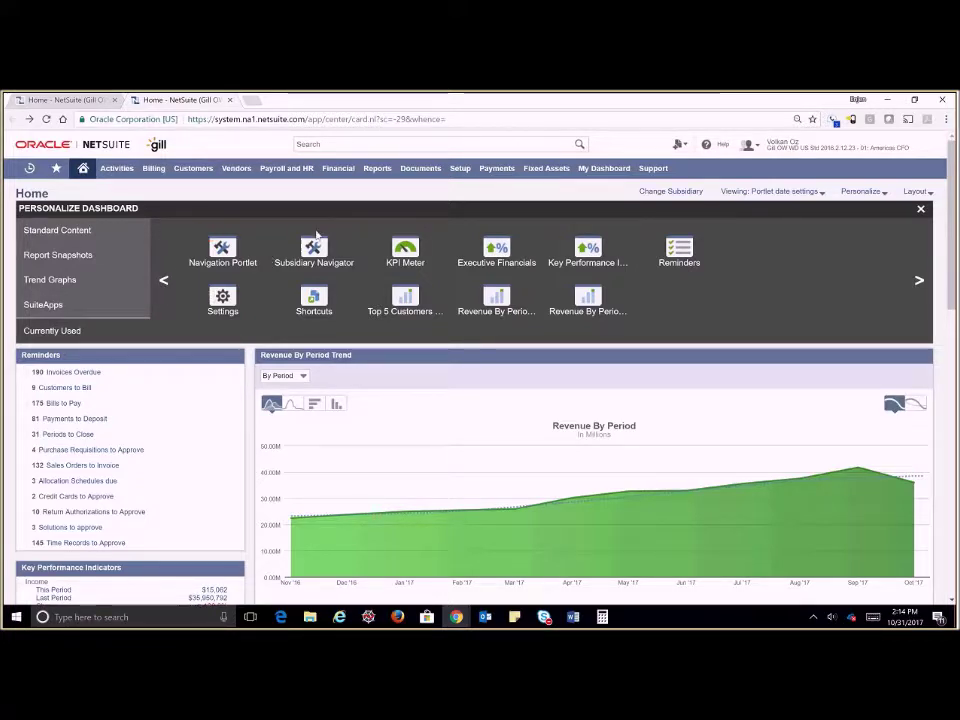
pyautogui.moveTo(301, 239)
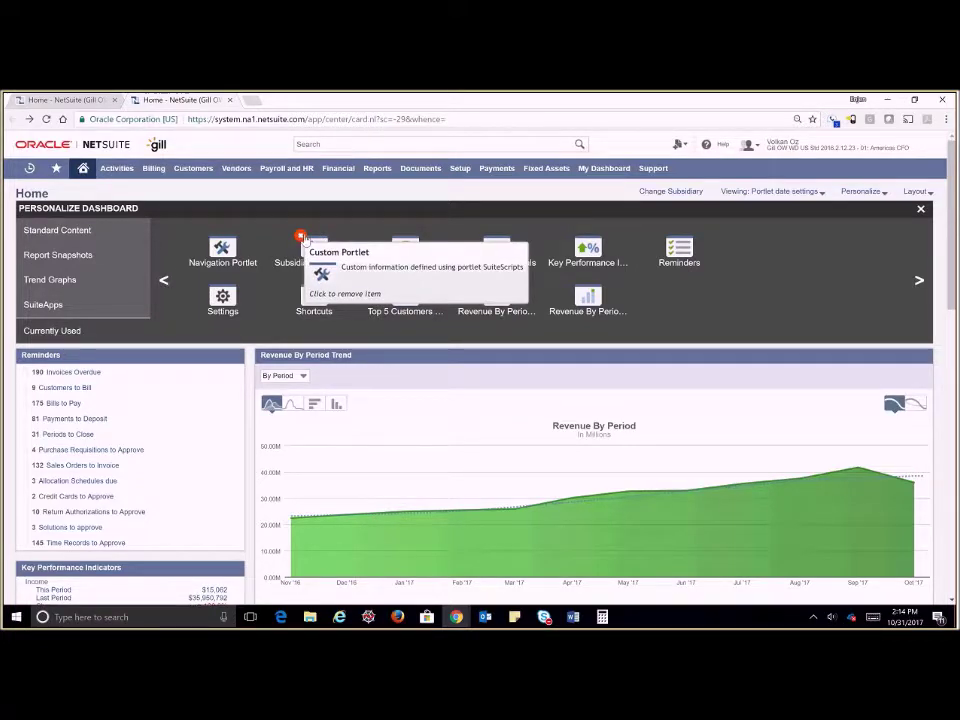
pyautogui.click(921, 208)
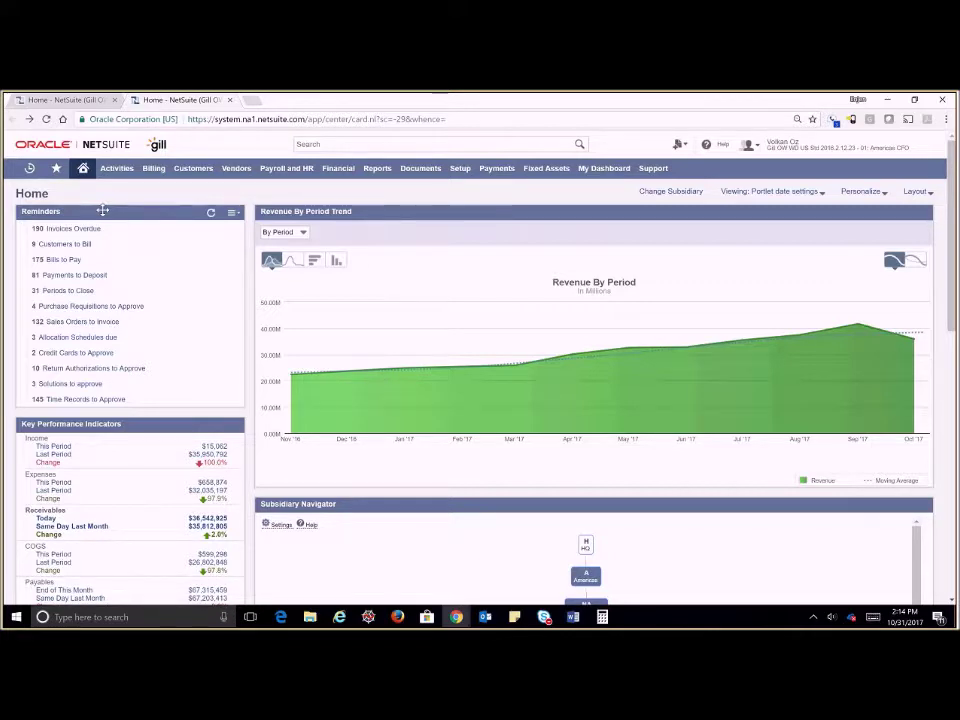
# Review the available and current reminders in the Reminders portlet setup and cancel without changes.
pyautogui.click(231, 213)
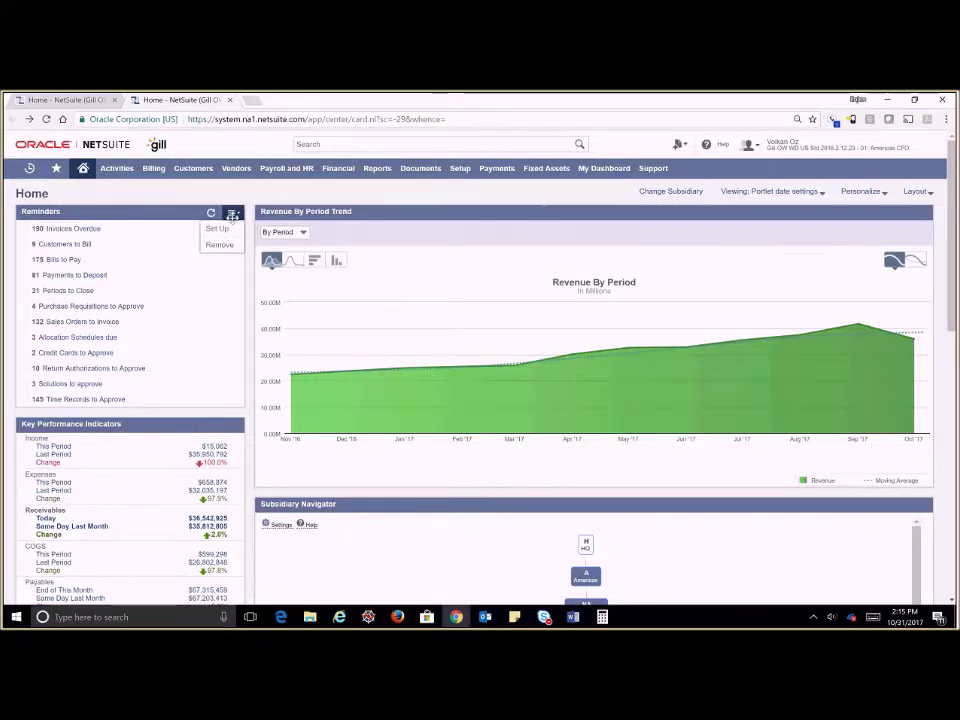
pyautogui.click(226, 230)
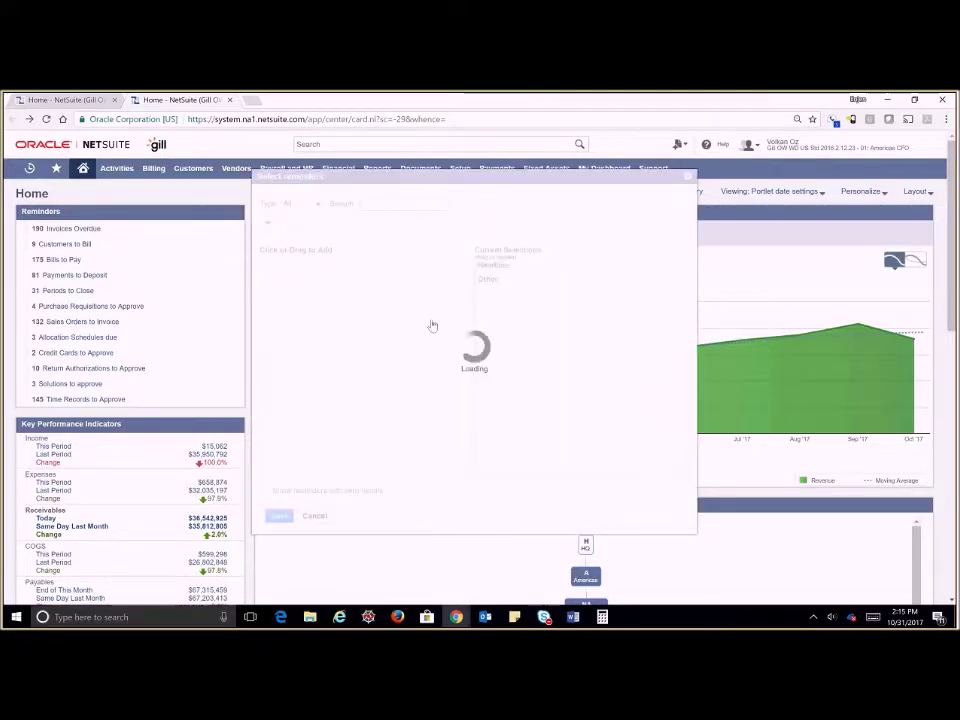
pyautogui.moveTo(467, 263); pyautogui.dragTo(473, 360)
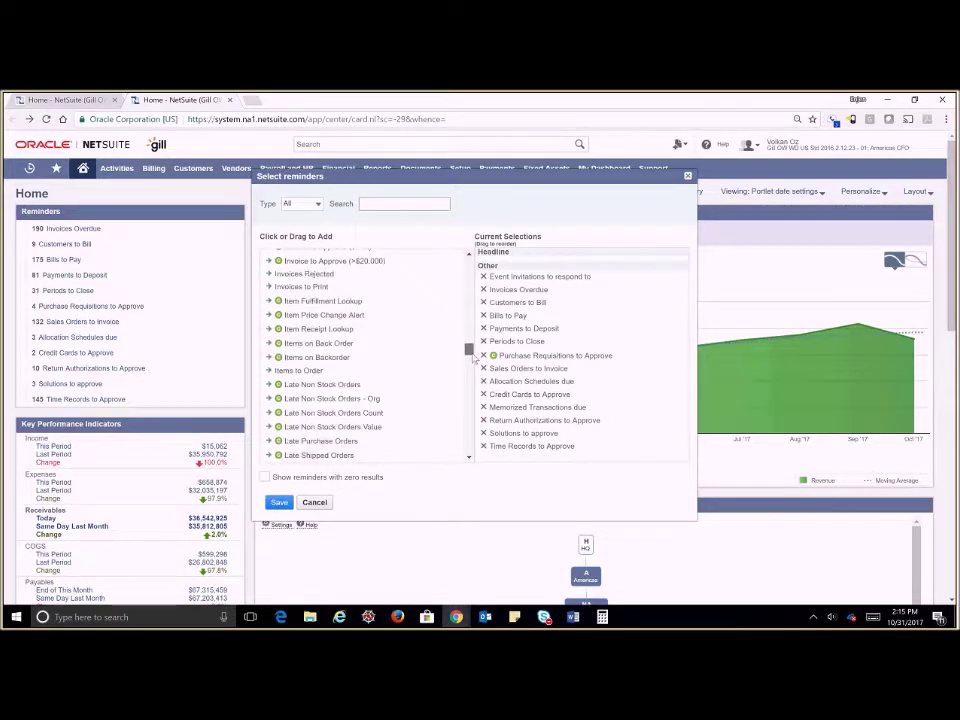
pyautogui.click(314, 503)
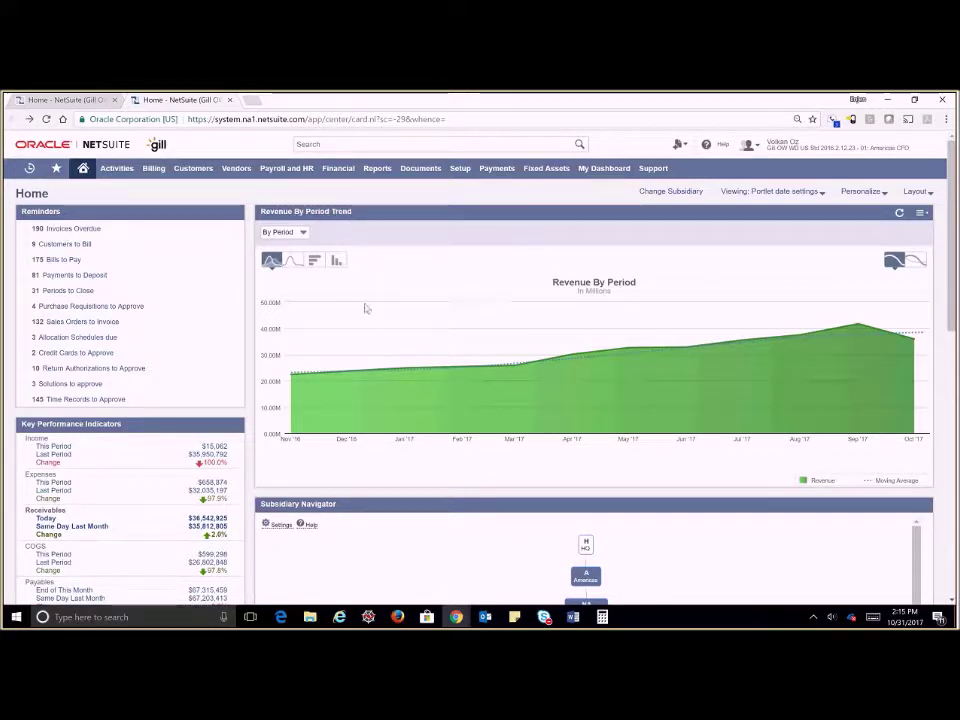
# View the Revenue By Period Trend's period options, try the line and horizontal bar styles, and set the graph to vertical columns.
pyautogui.click(302, 233)
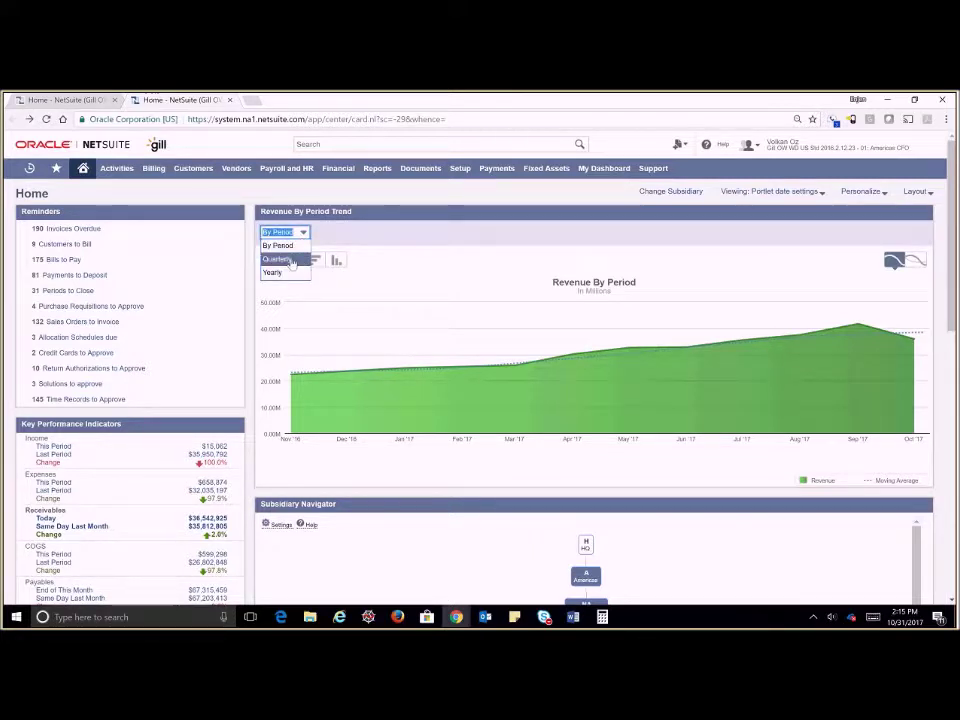
pyautogui.click(399, 236)
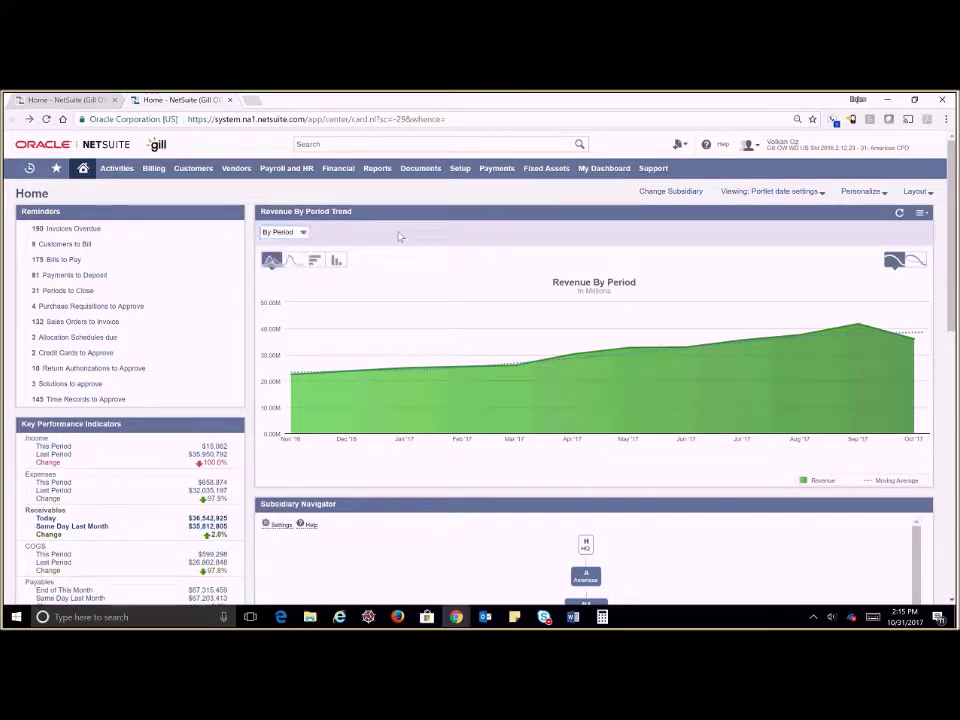
pyautogui.click(291, 262)
pyautogui.click(316, 262)
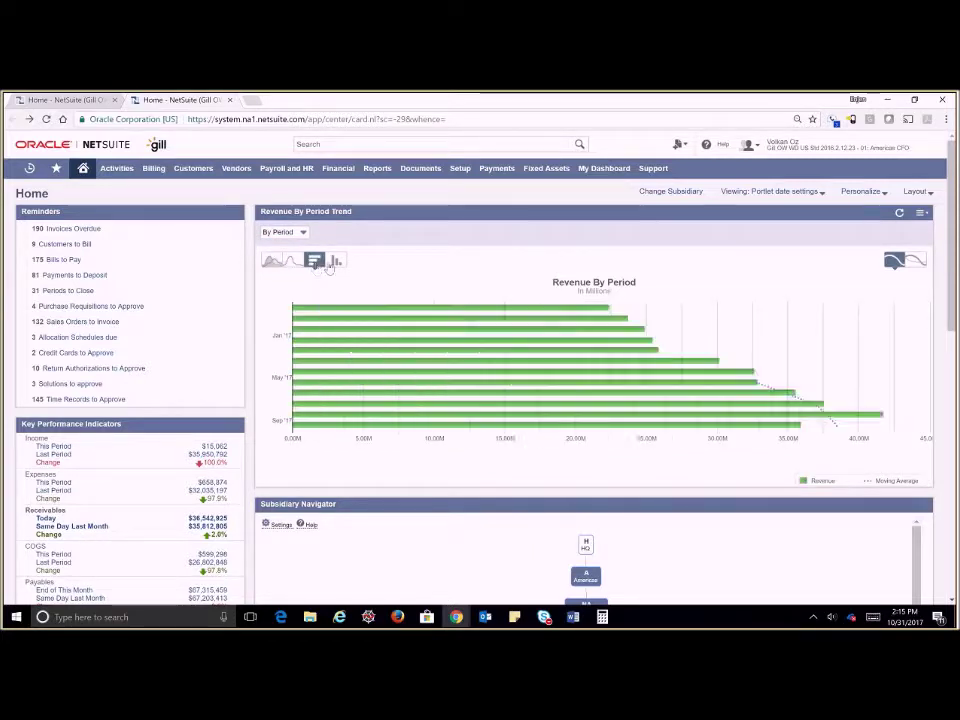
pyautogui.click(336, 261)
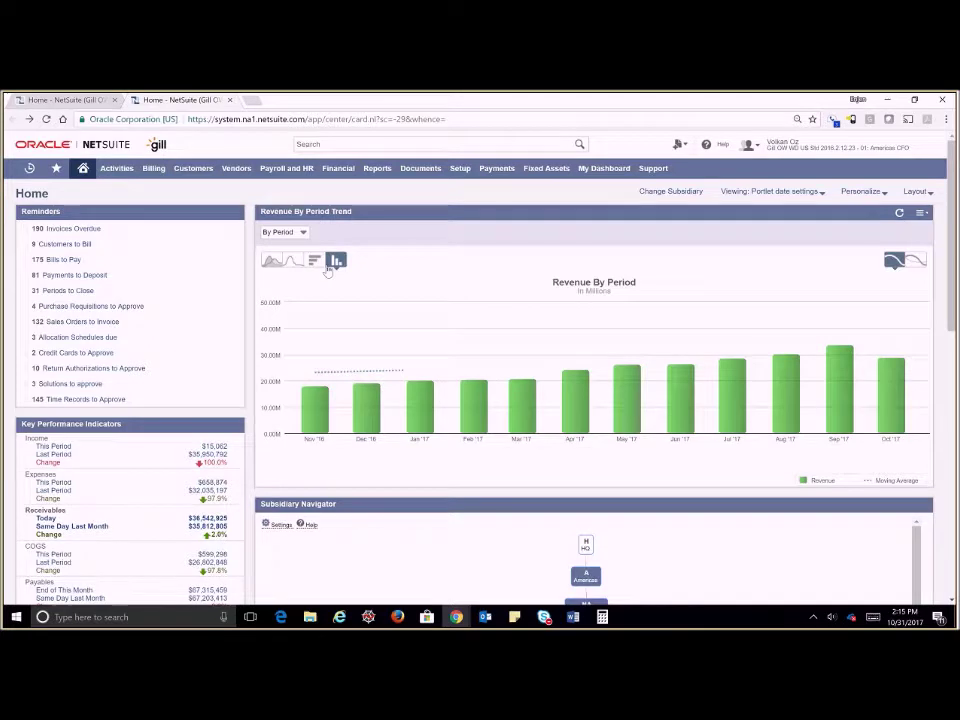
# Set the Revenue By Period Trend graph to the area style, review its Trend Graph setup options, and cancel the setup without changes.
pyautogui.click(272, 261)
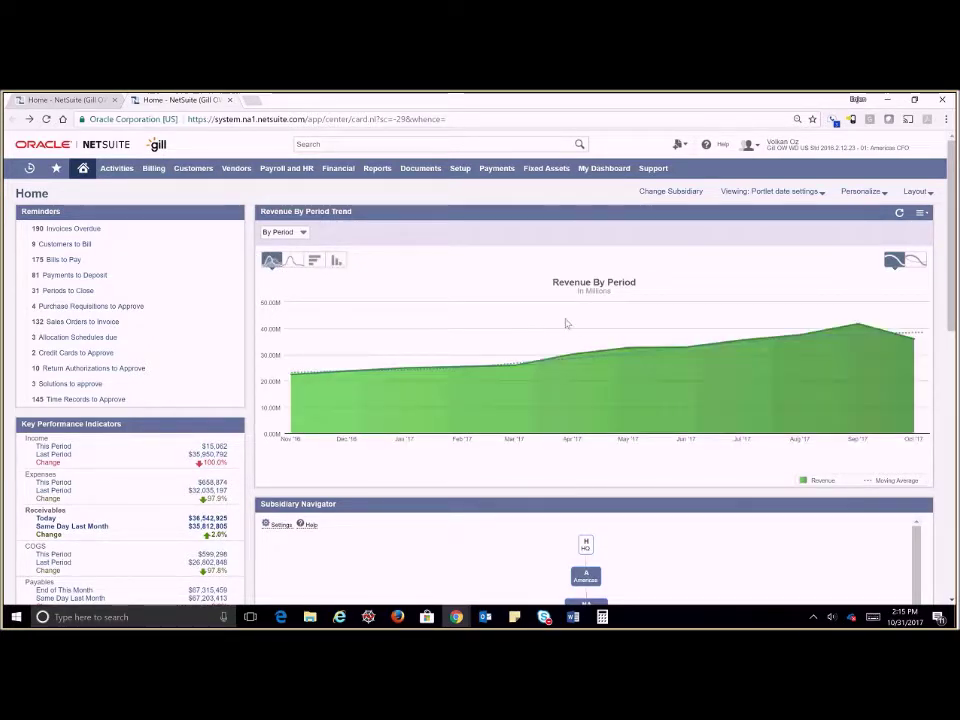
pyautogui.click(919, 213)
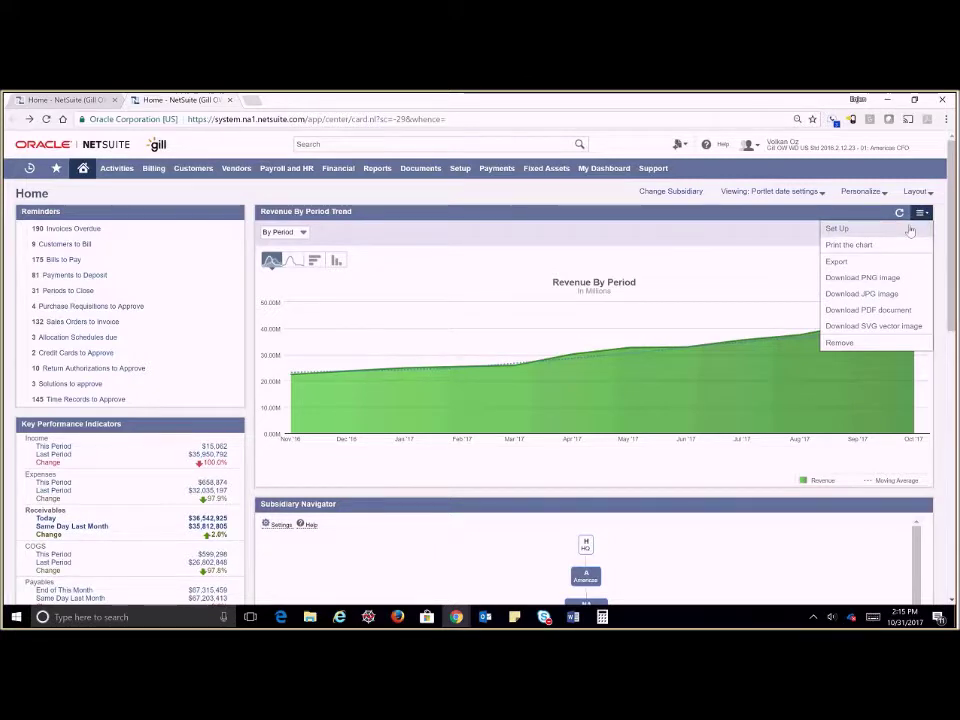
pyautogui.click(910, 230)
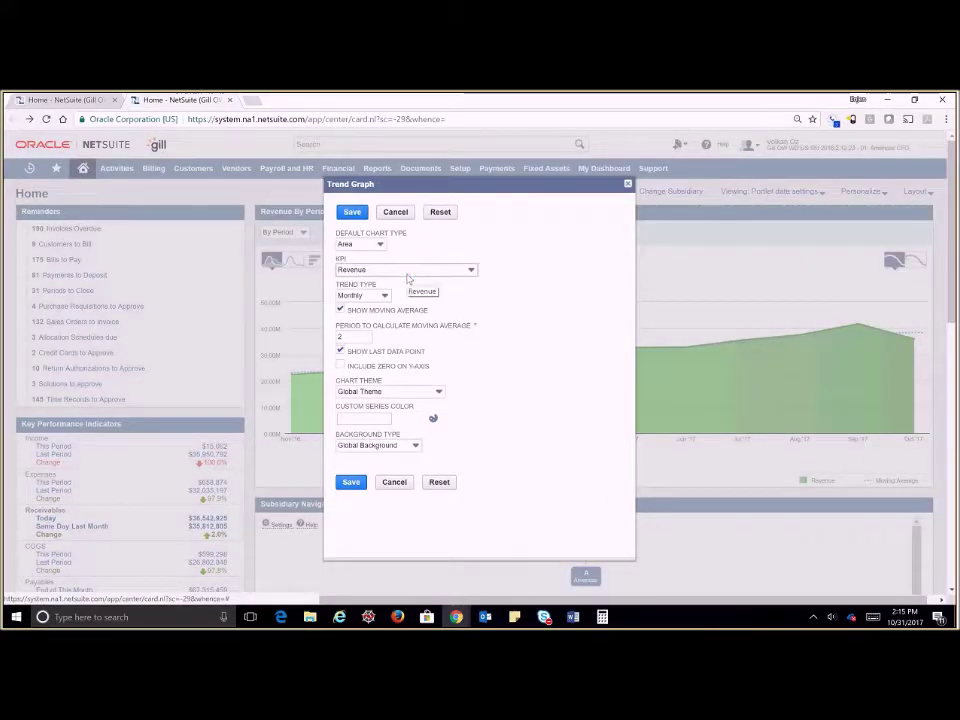
pyautogui.click(396, 212)
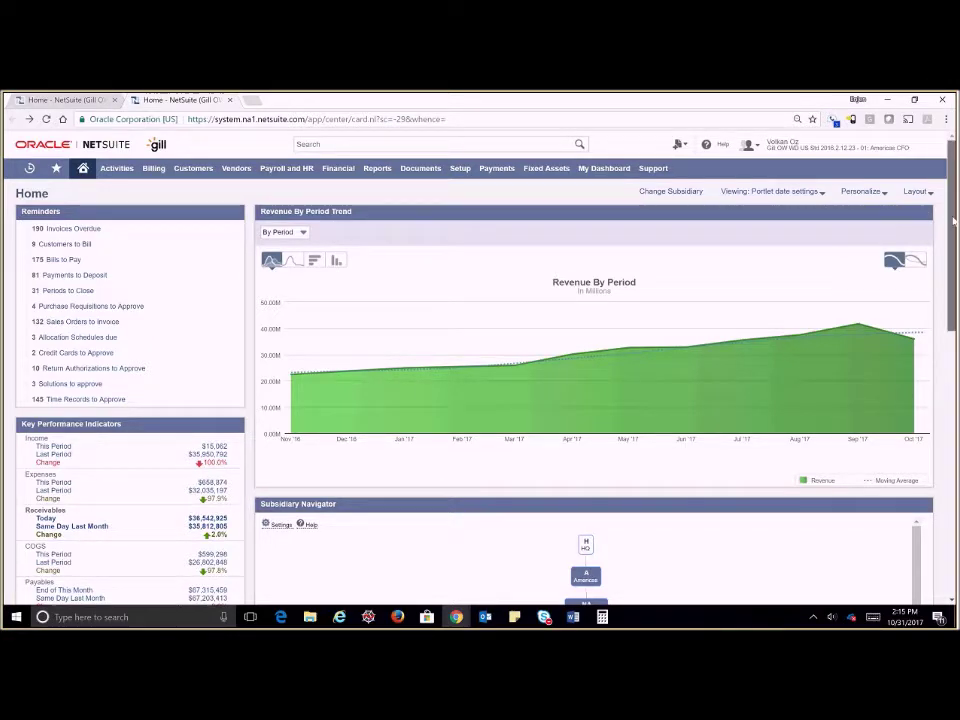
# Review the indicators and ranges in the Key Performance Indicators portlet setup and cancel without changes.
pyautogui.moveTo(953, 220); pyautogui.dragTo(945, 278)
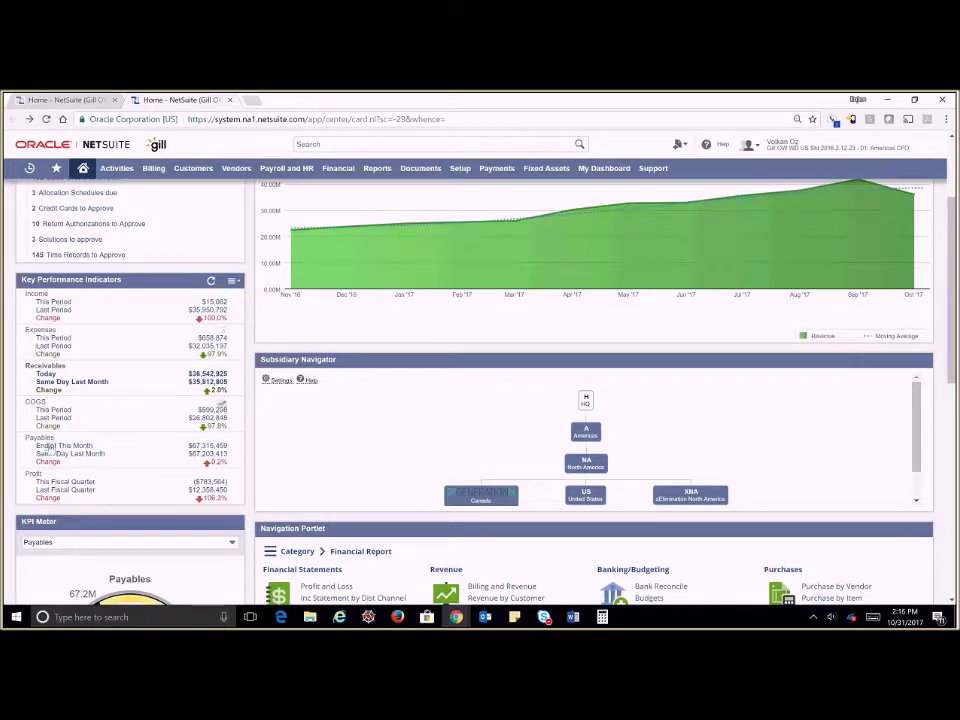
pyautogui.click(233, 280)
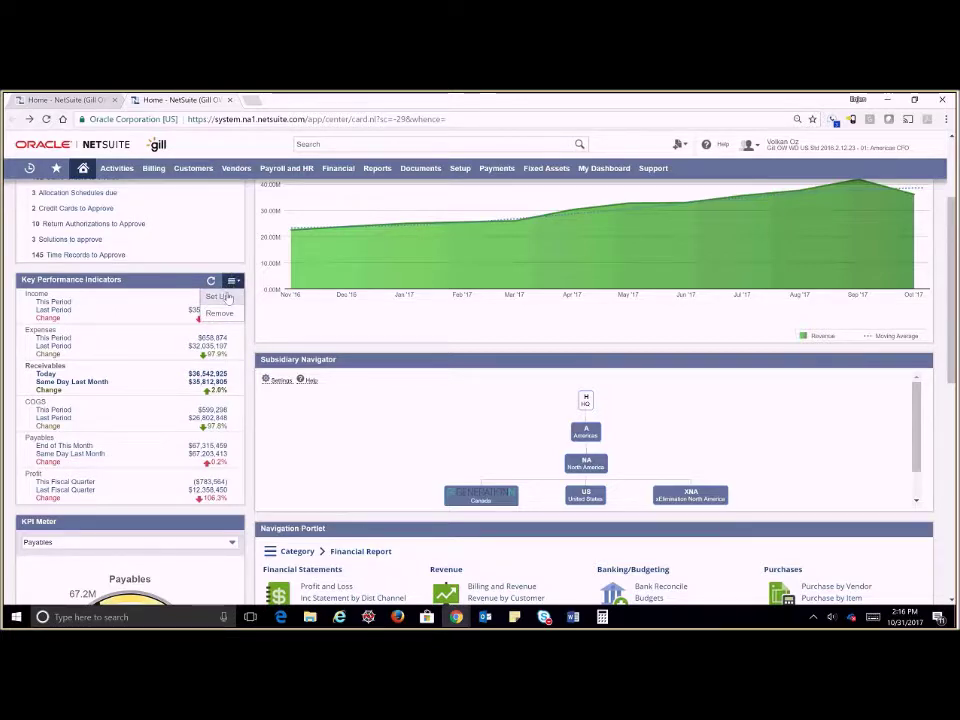
pyautogui.click(218, 297)
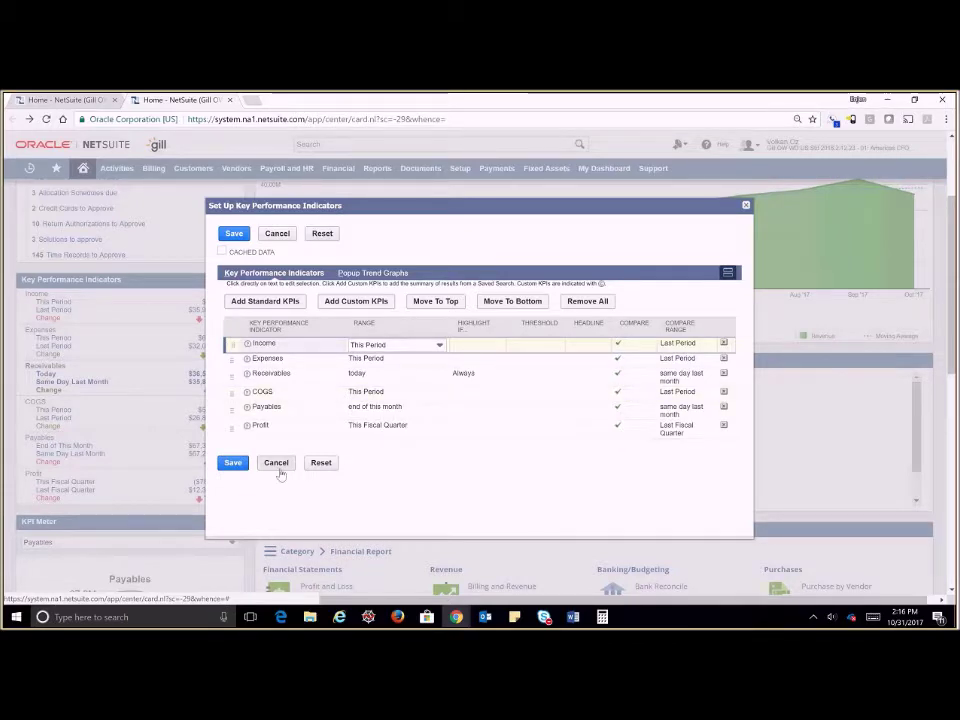
pyautogui.click(278, 465)
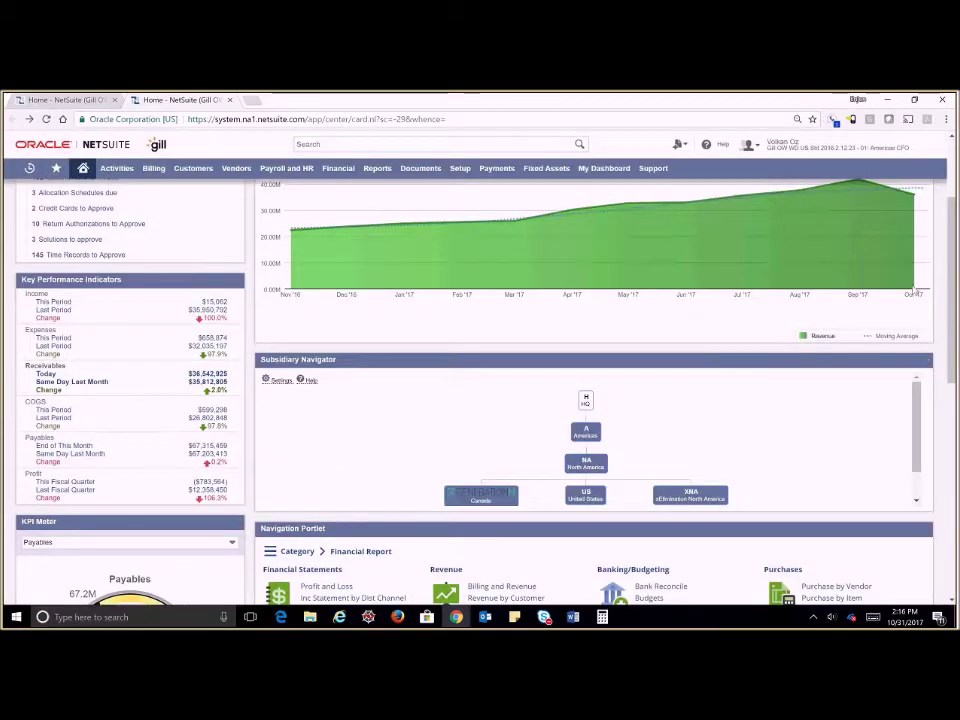
# Switch the KPI Meter to Expenses and view the portlet's setup, print and download options.
pyautogui.scroll(-4, 914, 289)
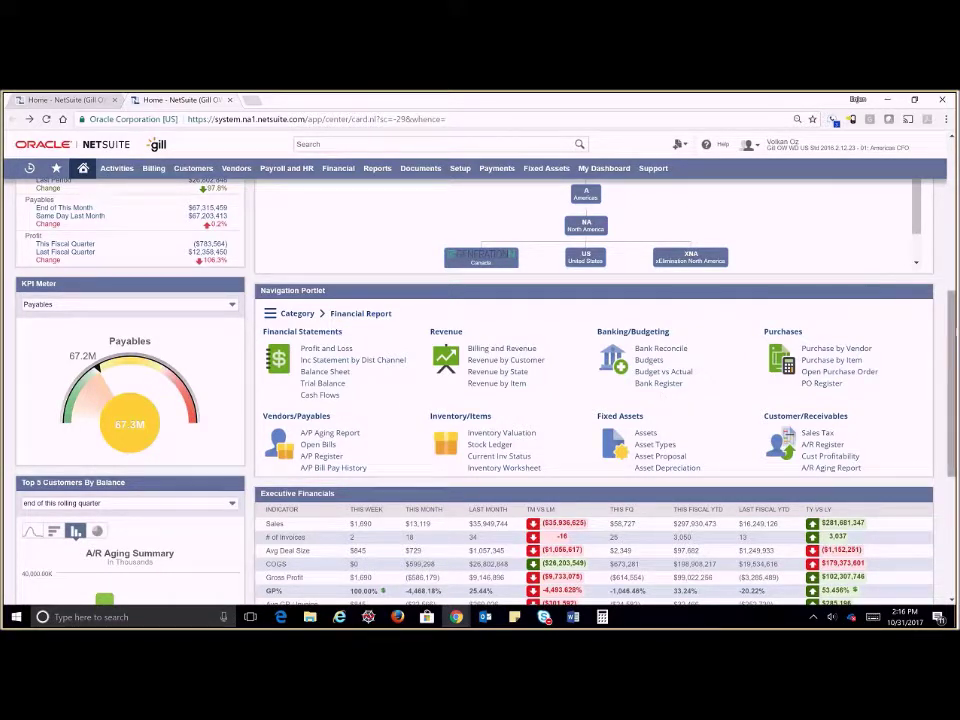
pyautogui.moveTo(955, 331); pyautogui.dragTo(955, 340)
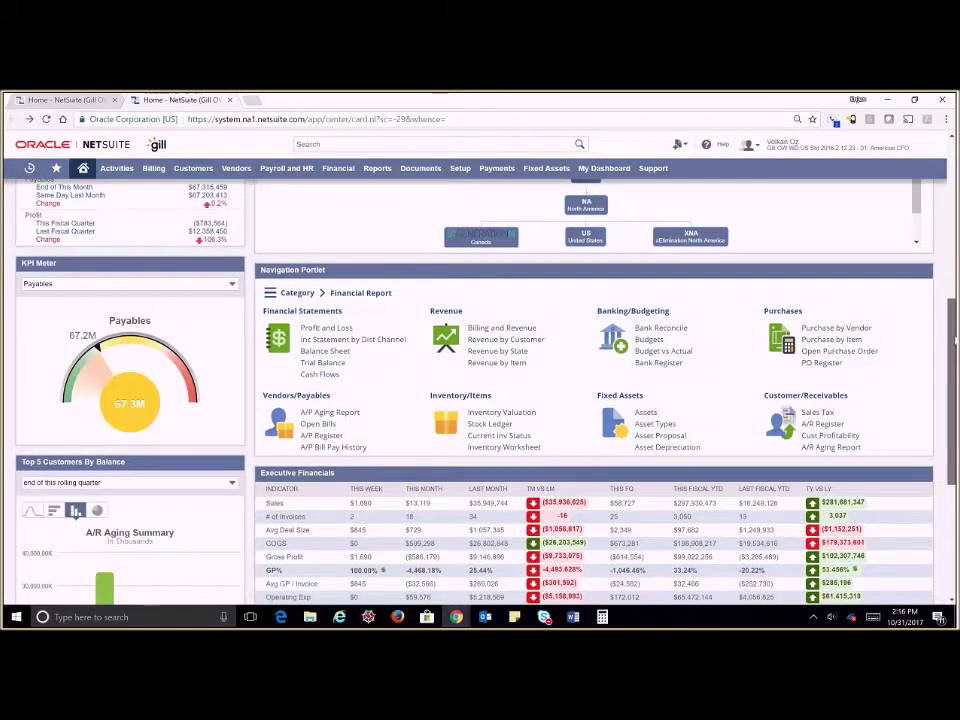
pyautogui.click(70, 285)
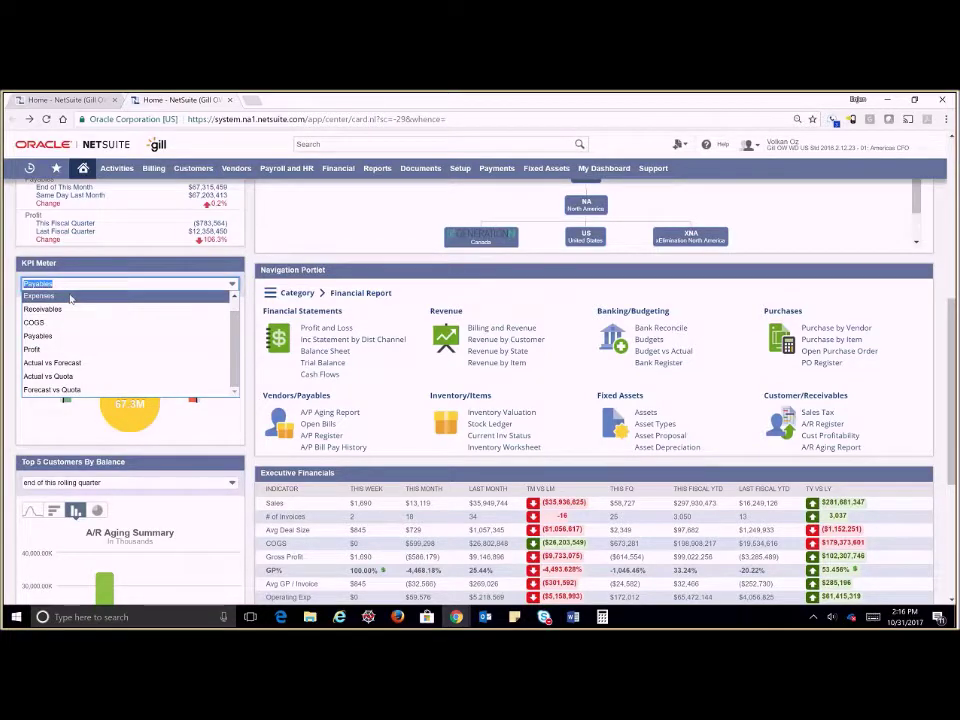
pyautogui.click(70, 297)
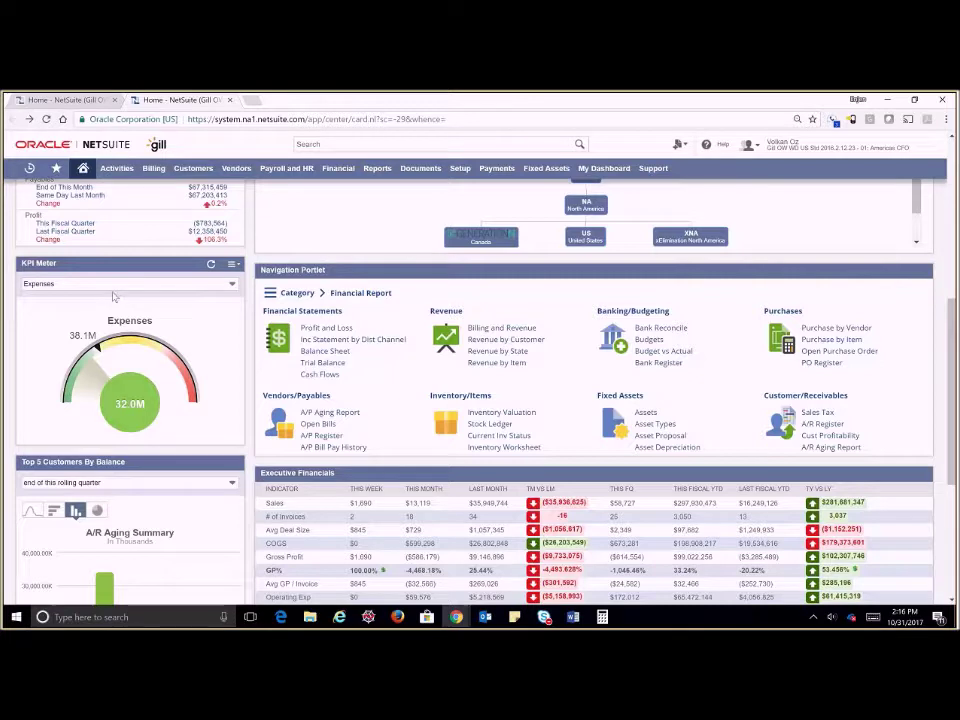
pyautogui.click(233, 264)
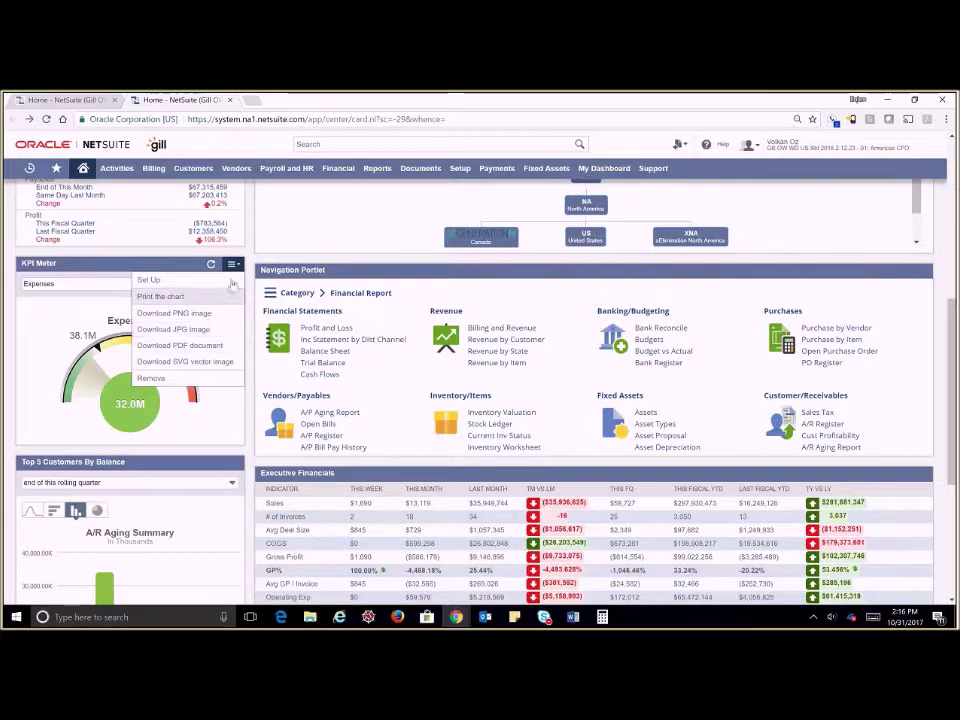
pyautogui.scroll(-1, 281, 412)
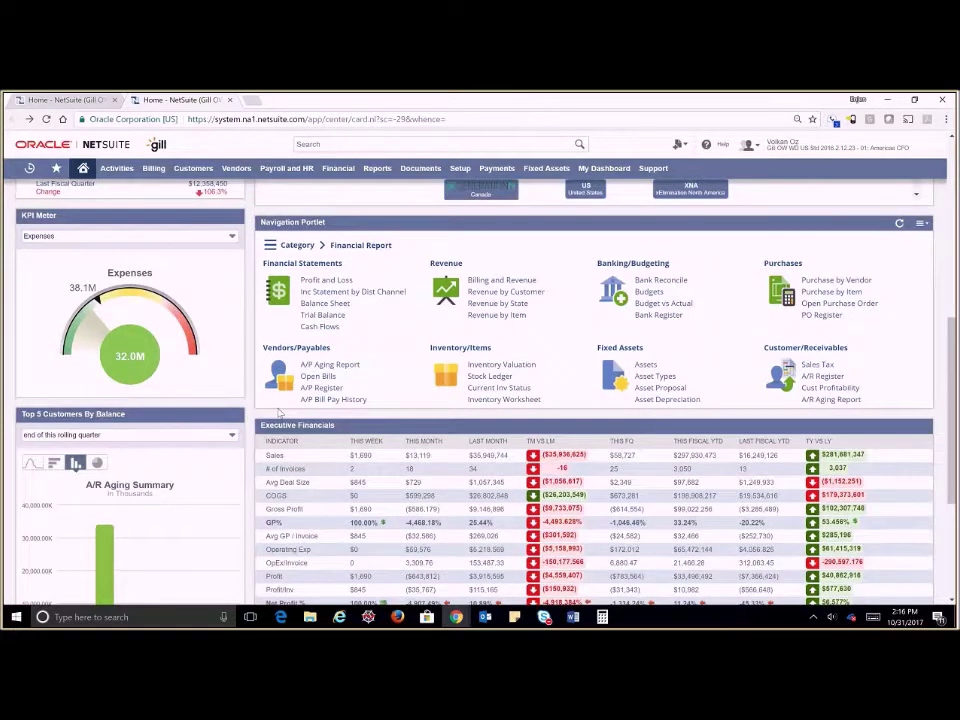
# Look over the Executive Financials and Top 5 Customers By Balance portlets, and open dashboard personalization from the Settings portlet.
pyautogui.scroll(-1, 281, 412)
pyautogui.scroll(-1, 283, 412)
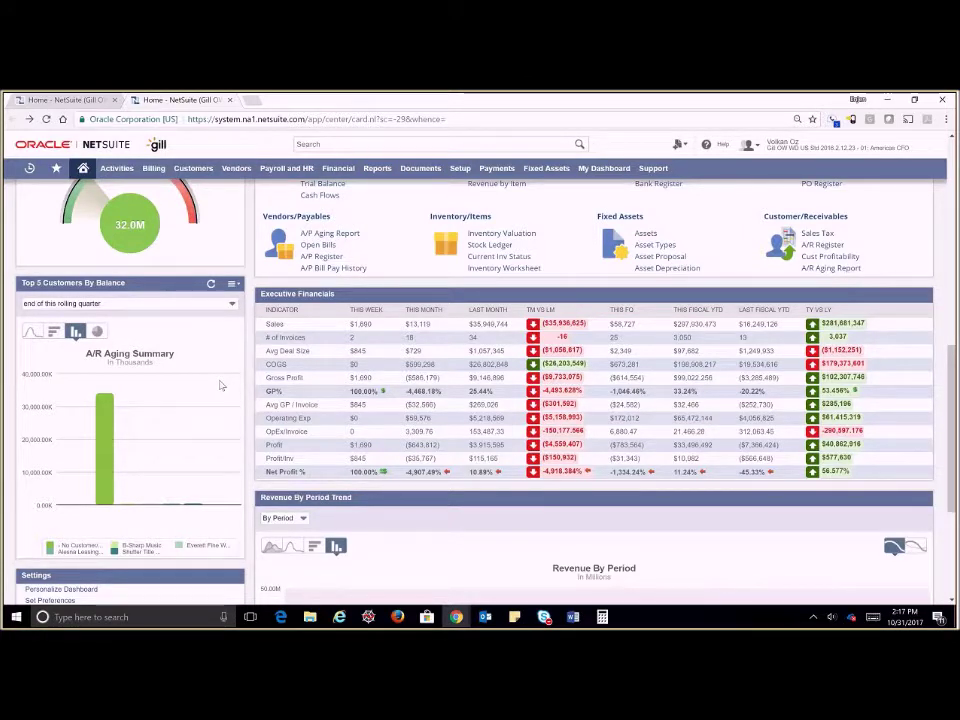
pyautogui.scroll(-1, 221, 385)
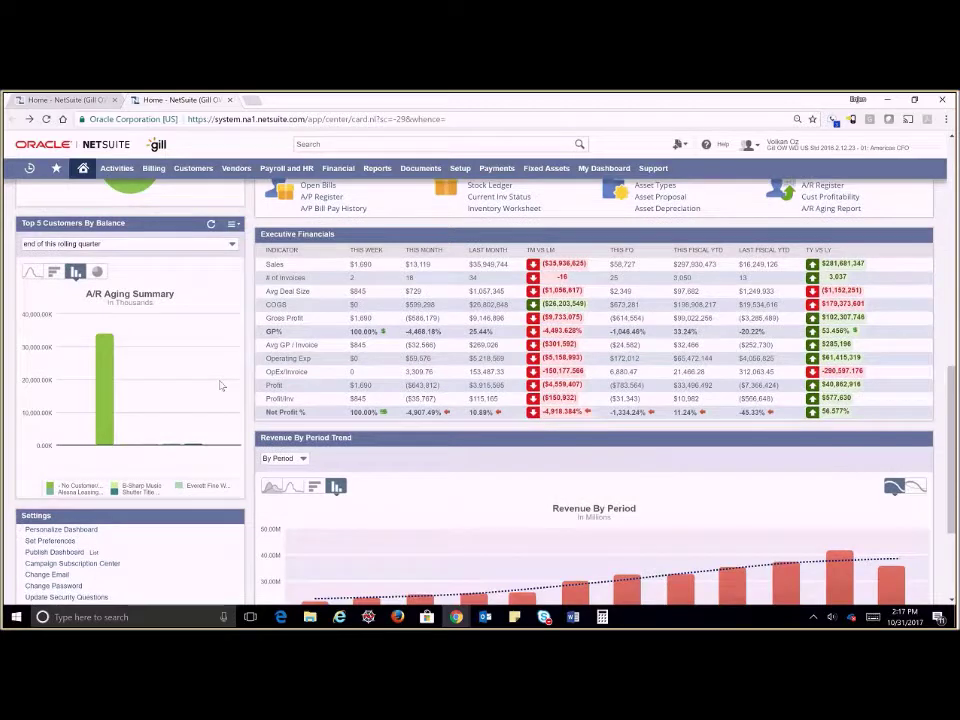
pyautogui.scroll(-2, 221, 385)
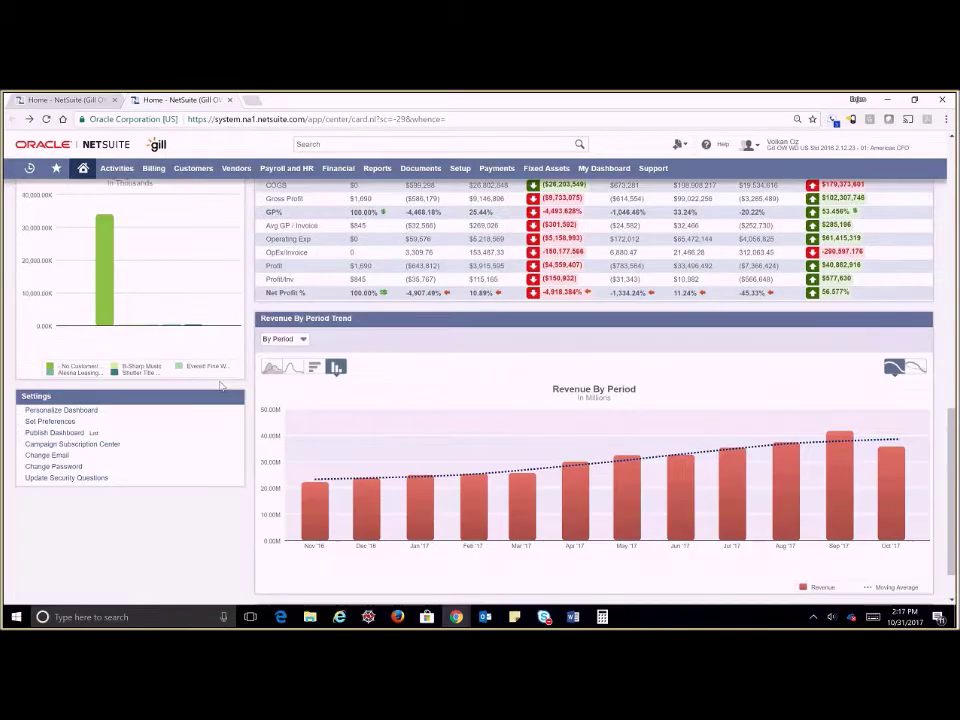
pyautogui.click(62, 411)
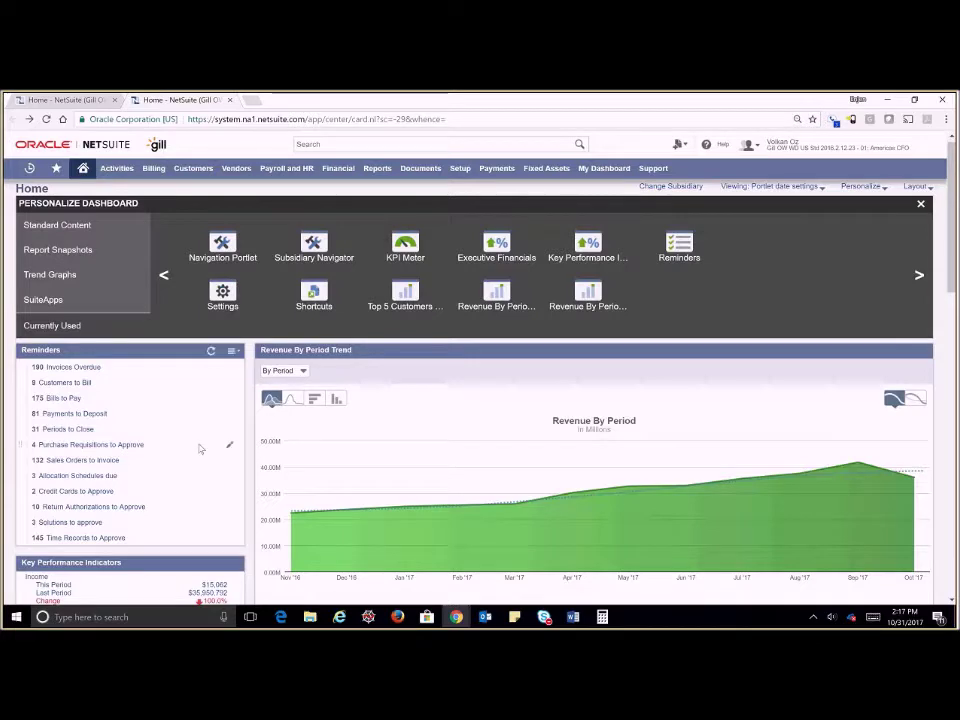
pyautogui.scroll(-7, 200, 449)
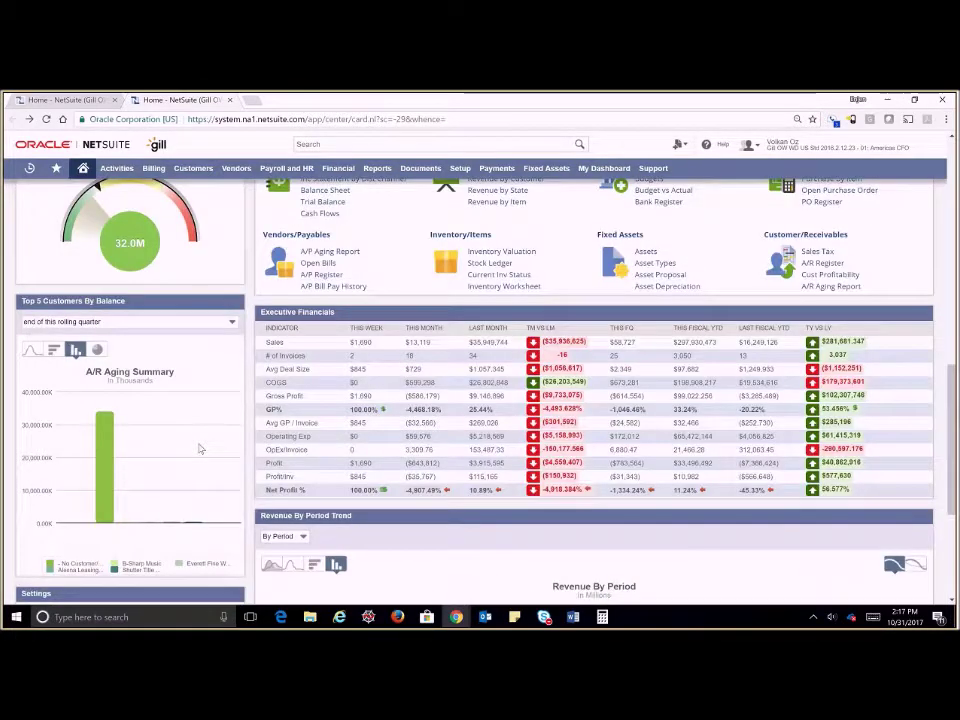
pyautogui.scroll(-3, 197, 446)
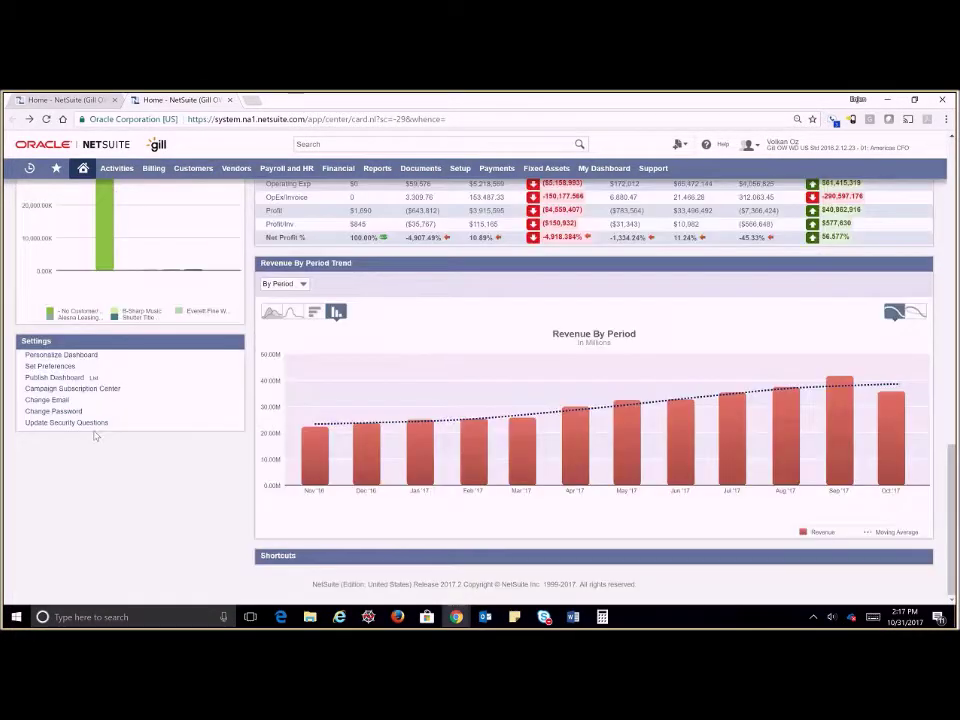
# Open Set Preferences from the Settings portlet and review the General preferences for localization, formatting, defaults and messages.
pyautogui.click(60, 367)
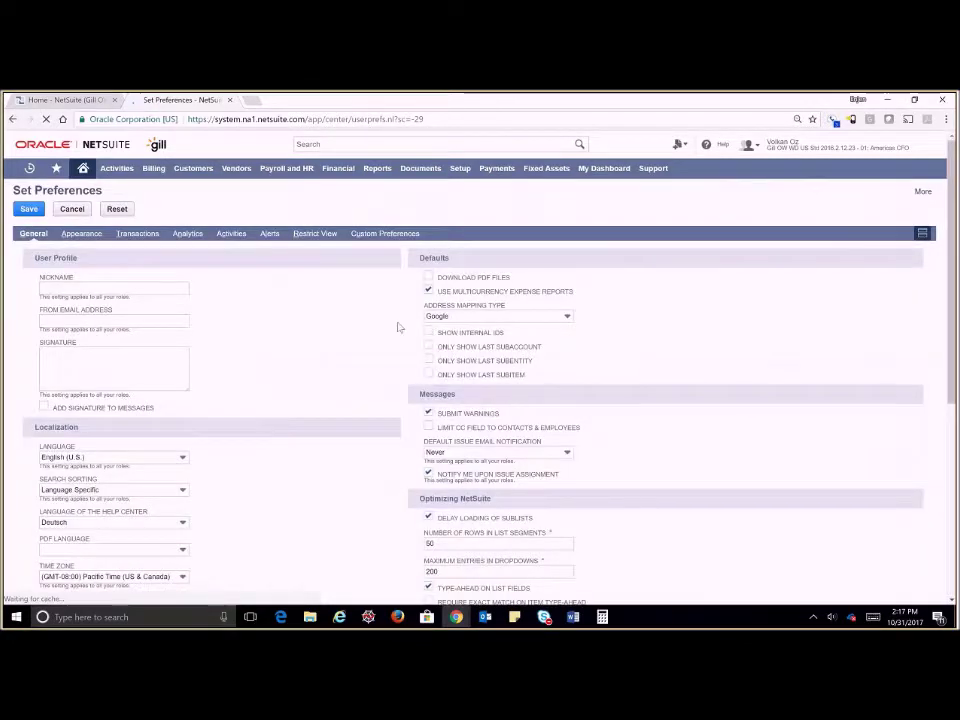
pyautogui.scroll(-3, 392, 338)
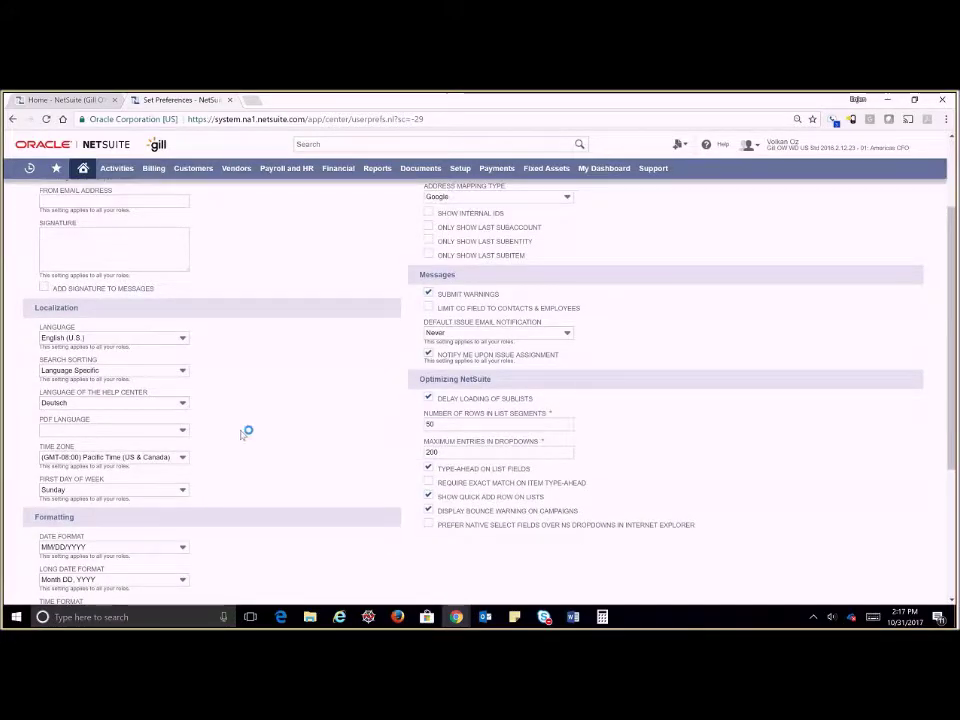
pyautogui.scroll(-3, 242, 432)
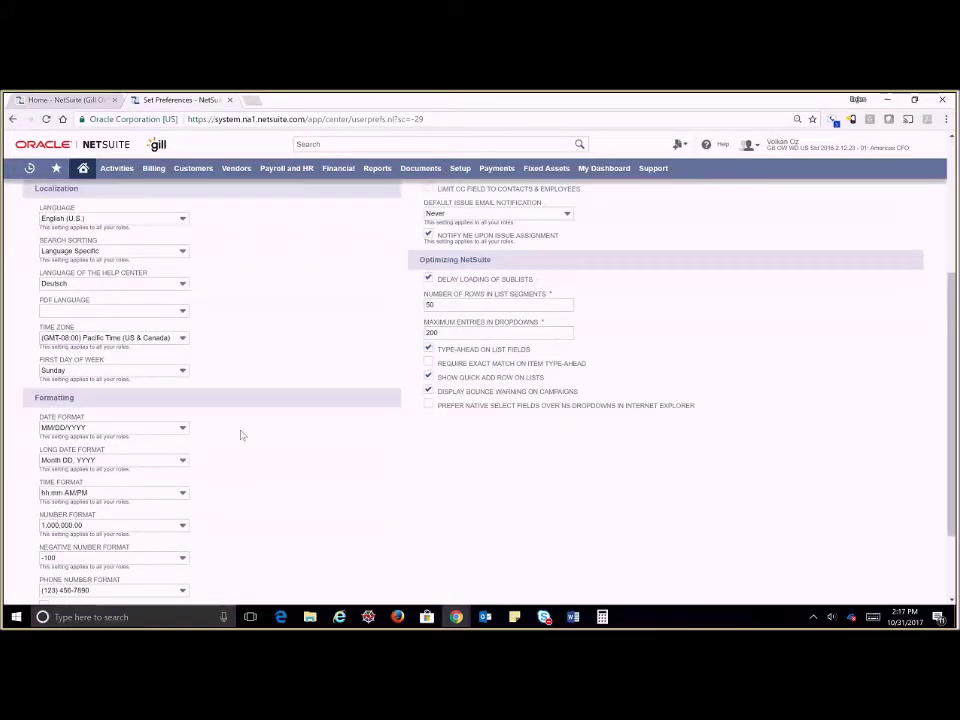
pyautogui.scroll(-2, 242, 435)
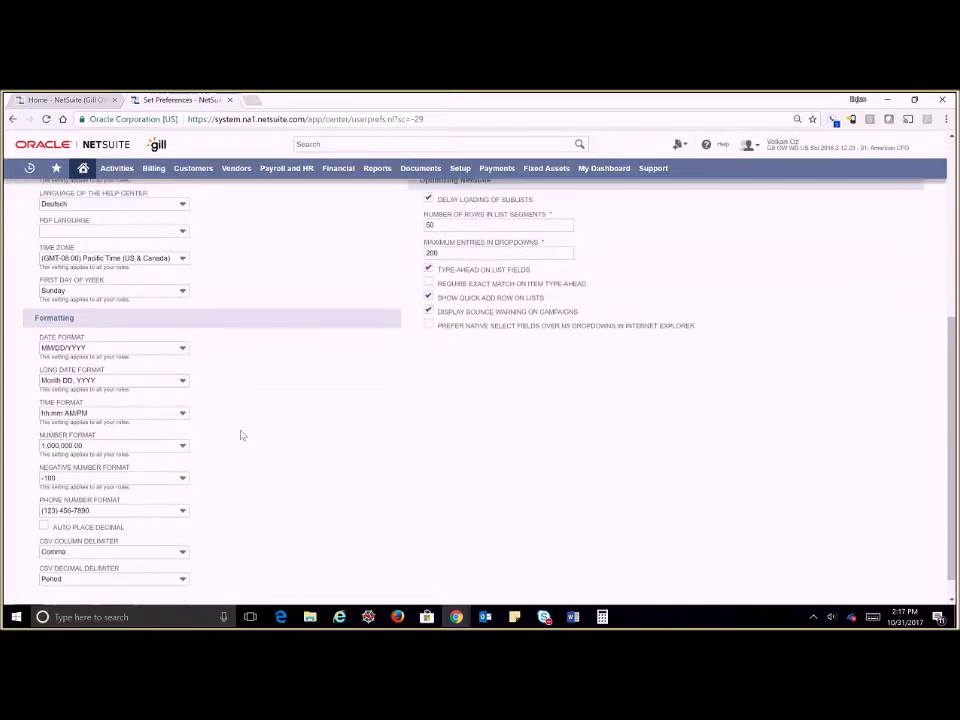
pyautogui.scroll(8, 241, 435)
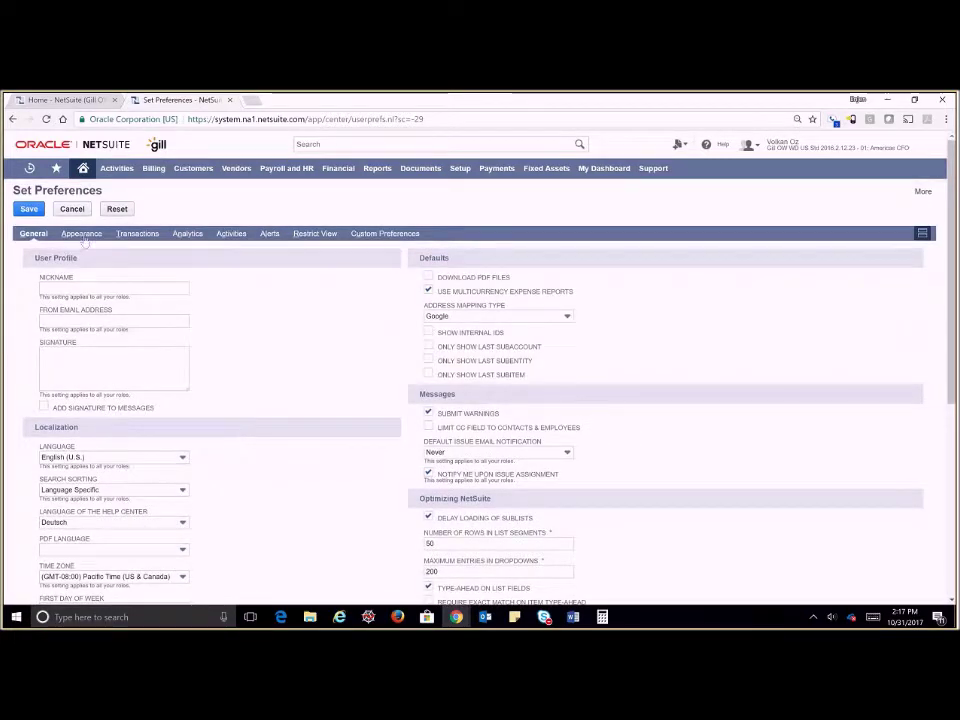
# Review the Appearance, Transactions, Analytics and Activities preferences and cancel without saving.
pyautogui.click(79, 243)
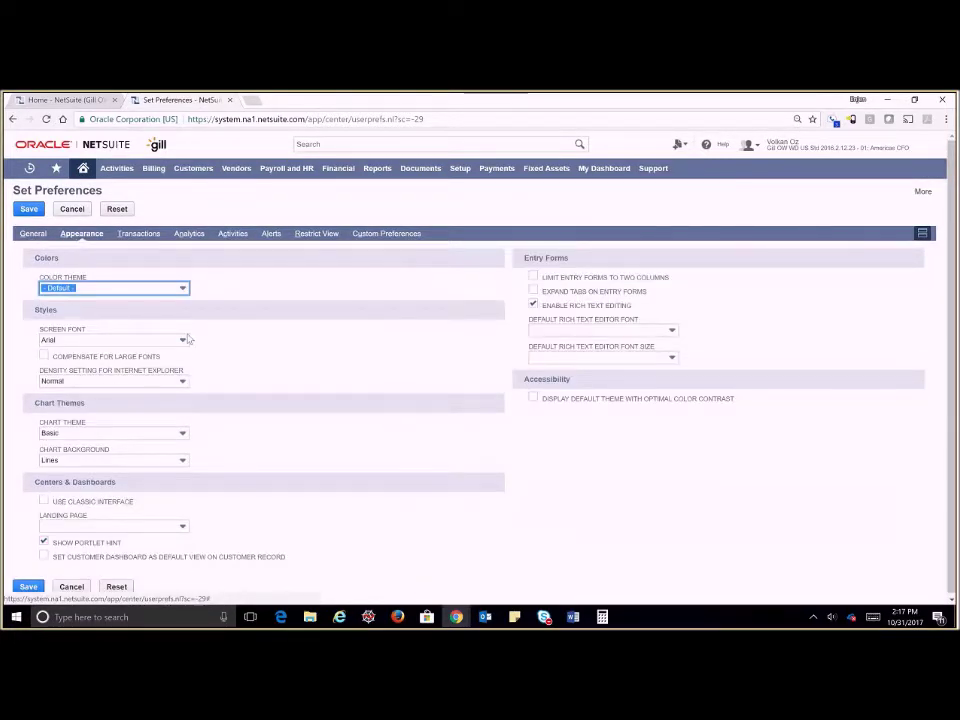
pyautogui.click(145, 236)
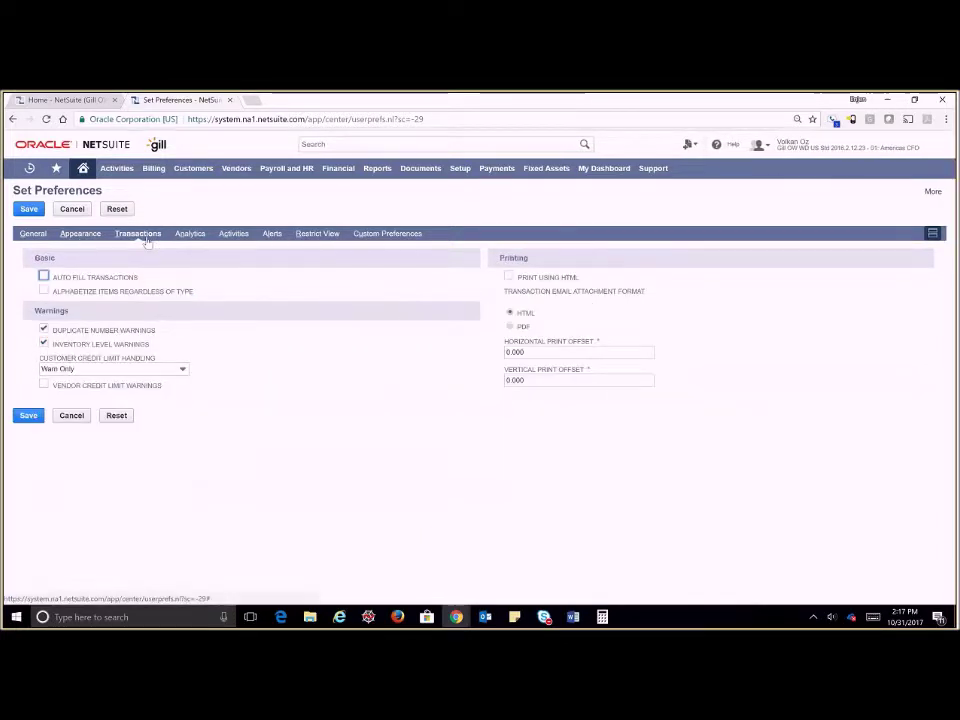
pyautogui.click(199, 238)
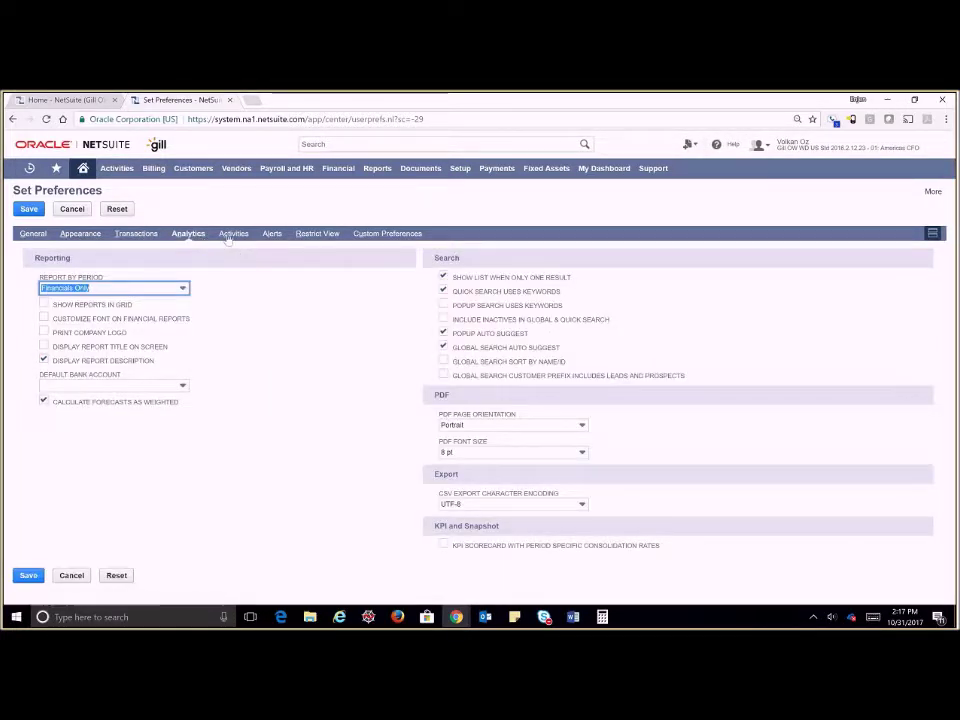
pyautogui.click(232, 235)
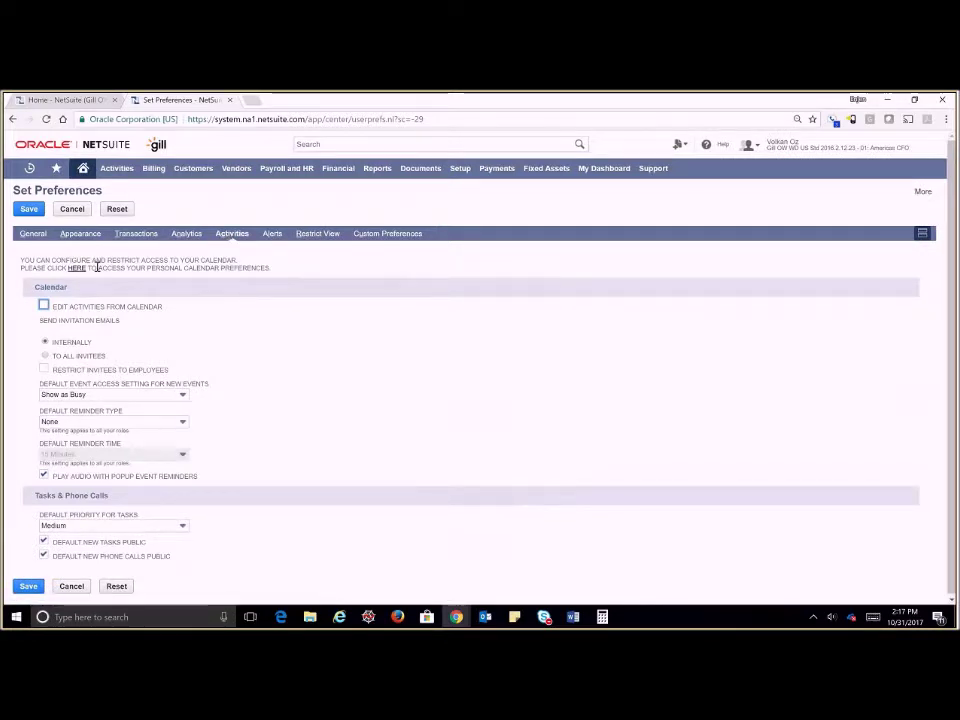
pyautogui.click(75, 210)
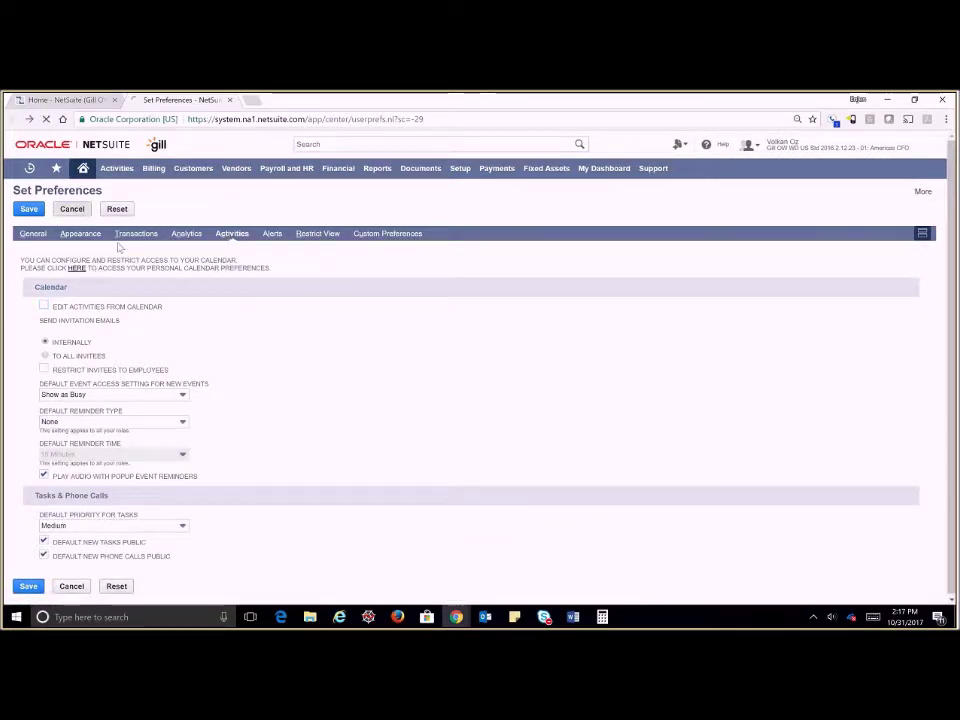
# Look over the remaining home dashboard portlets, and view the separate Billing and Customers dashboards.
pyautogui.scroll(-5, 240, 440)
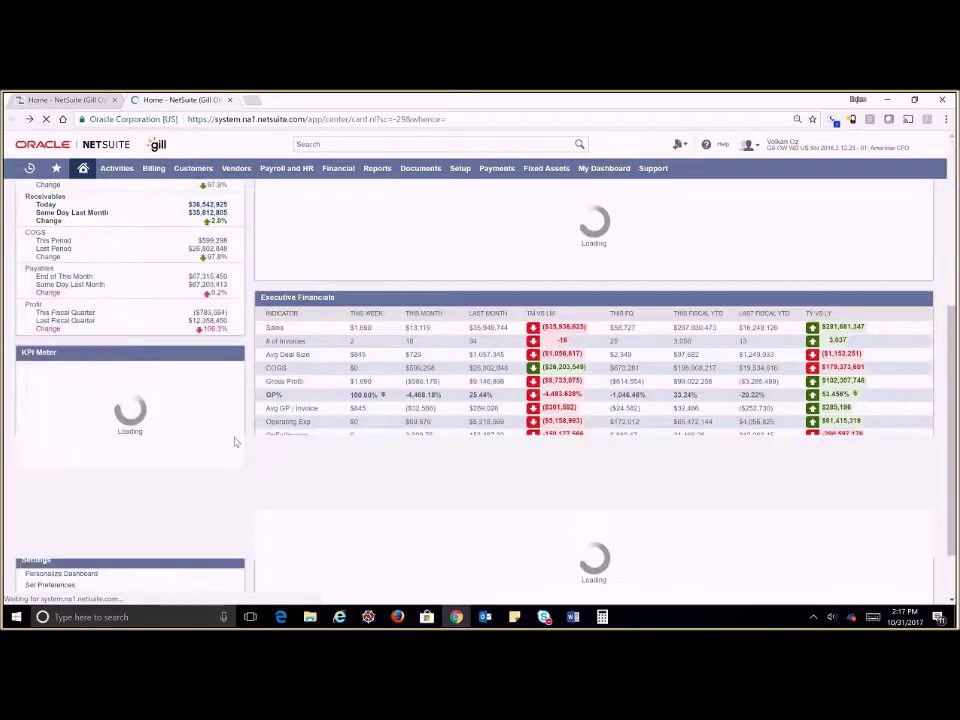
pyautogui.scroll(-3, 236, 441)
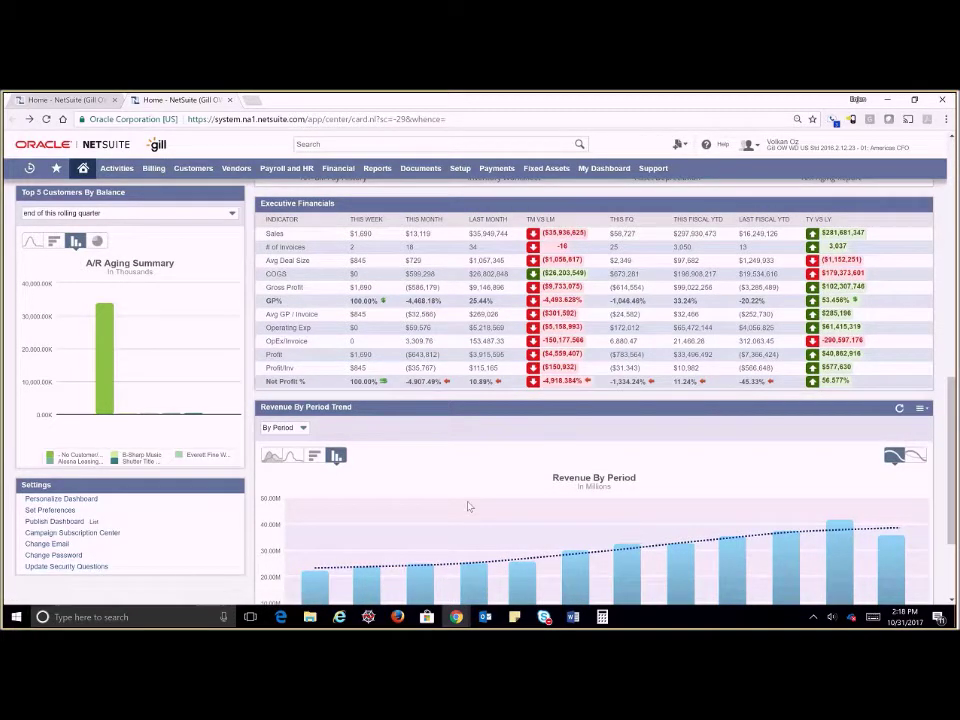
pyautogui.scroll(2, 467, 510)
pyautogui.scroll(3, 467, 512)
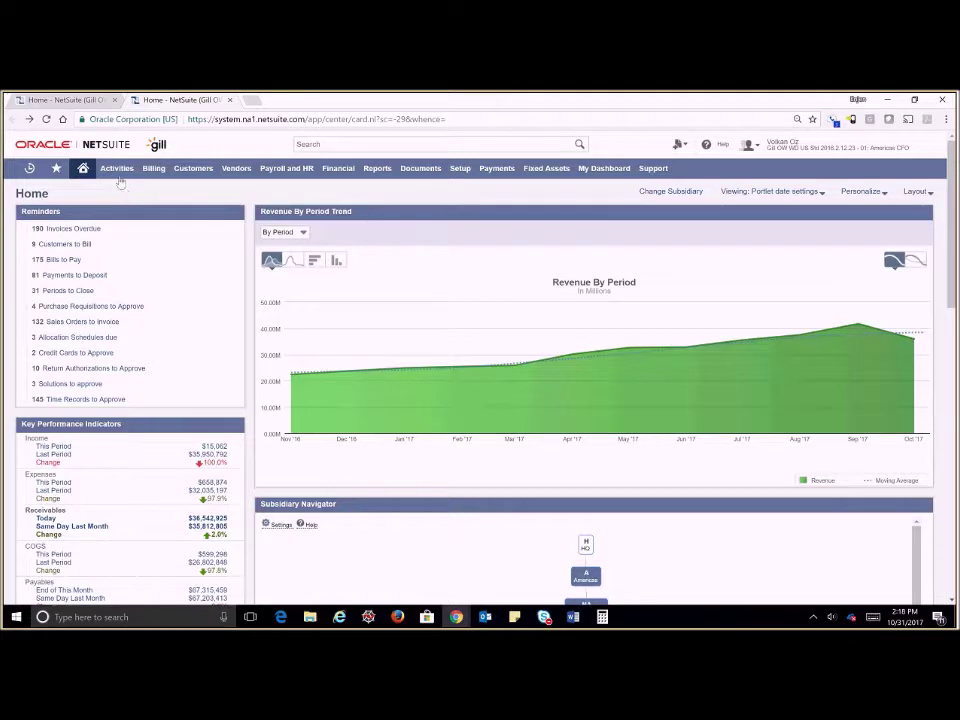
pyautogui.moveTo(119, 173)
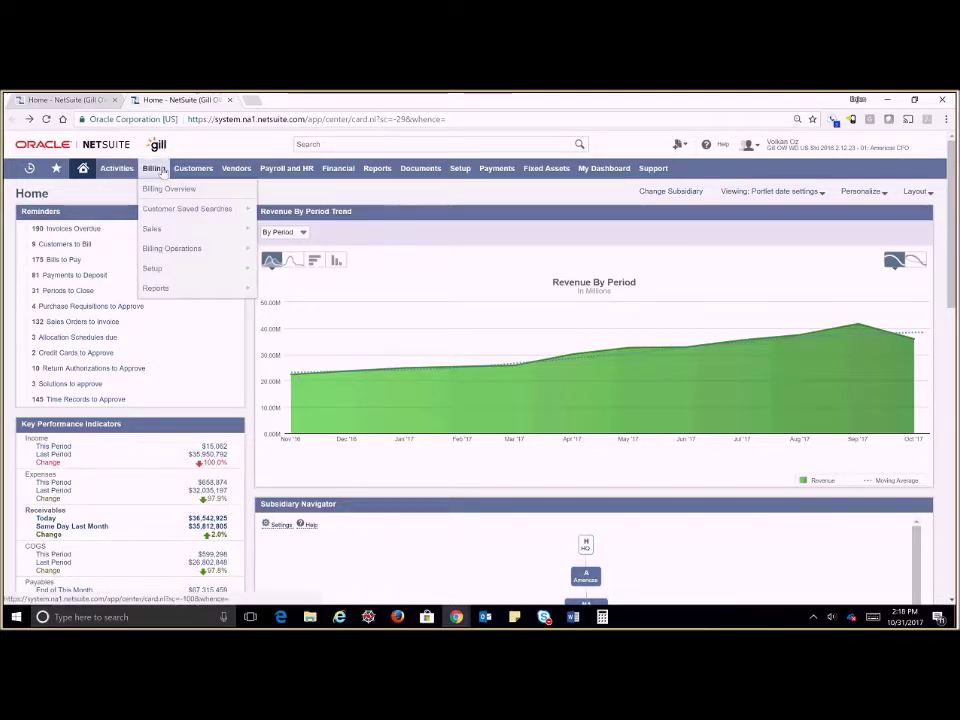
pyautogui.click(162, 171)
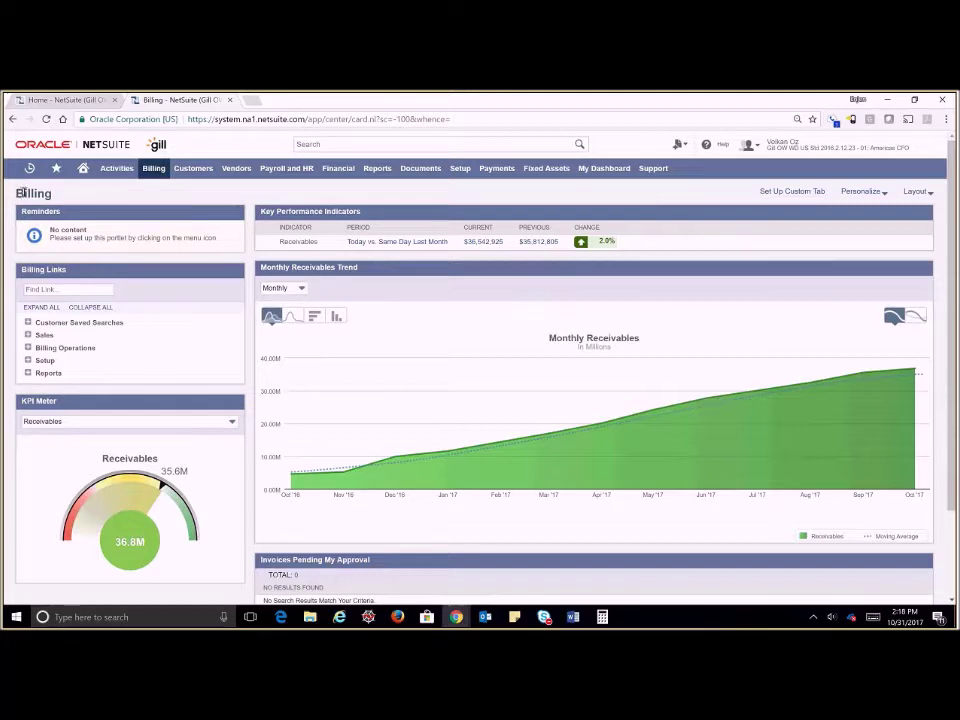
pyautogui.moveTo(202, 173)
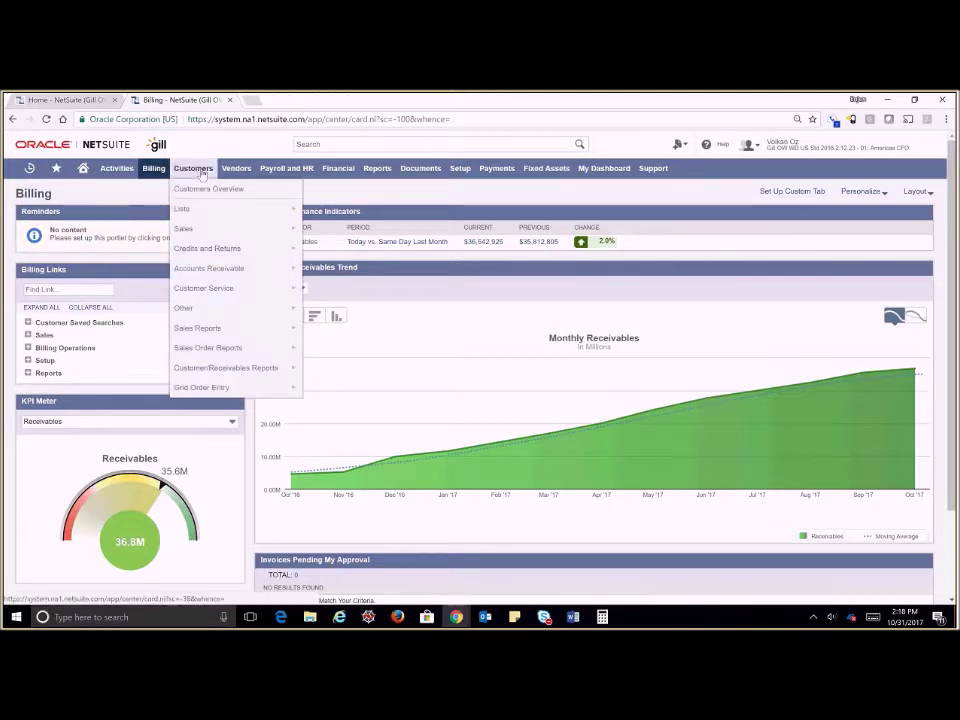
pyautogui.click(203, 172)
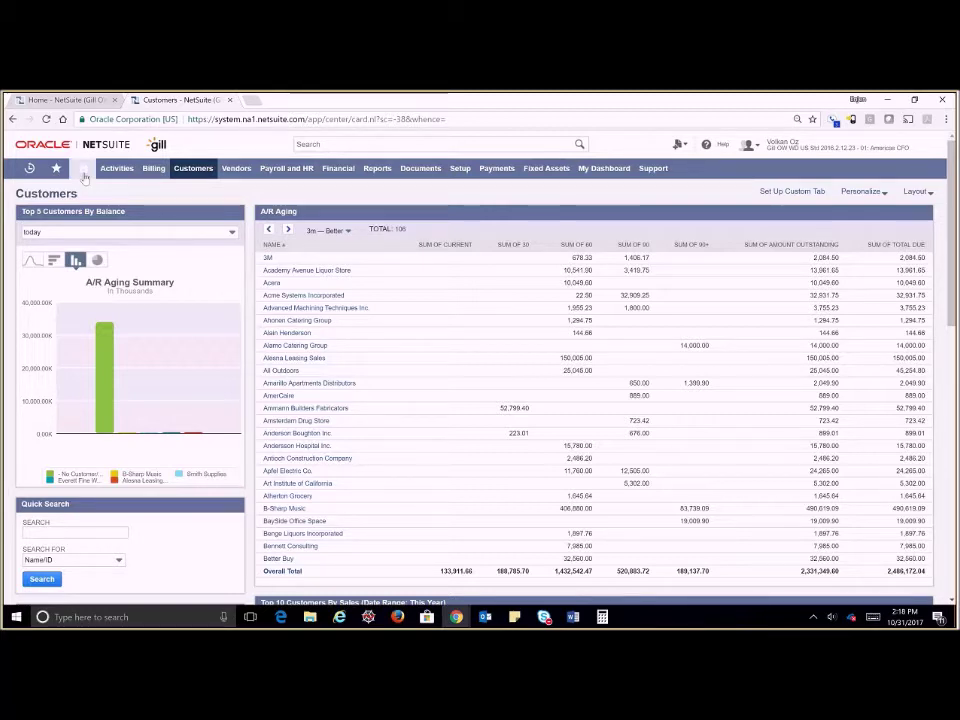
pyautogui.moveTo(84, 175)
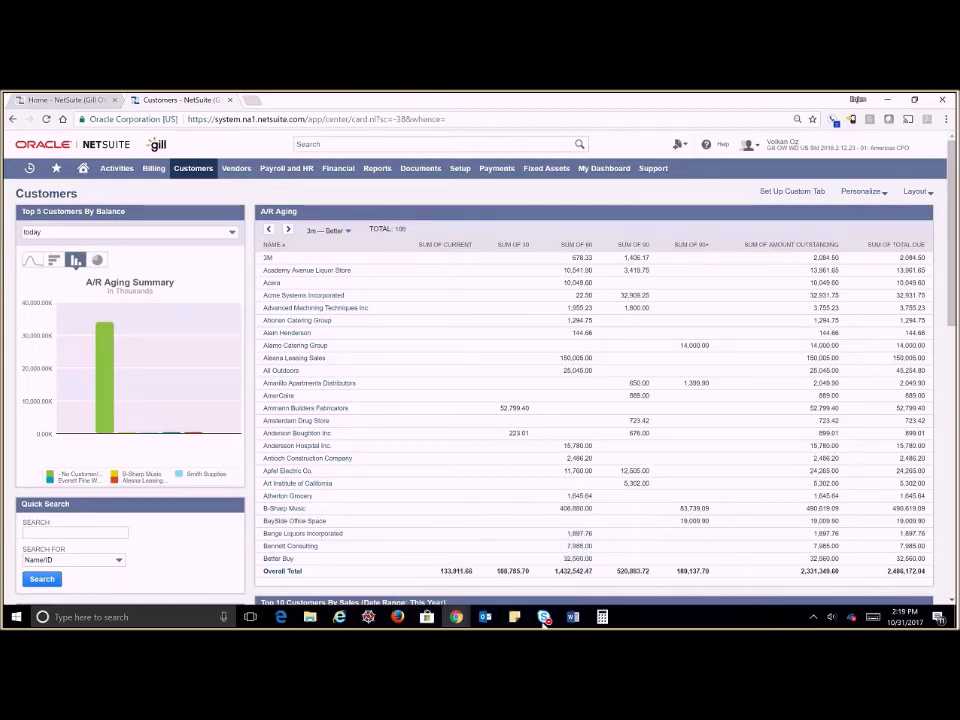
pyautogui.moveTo(543, 617)
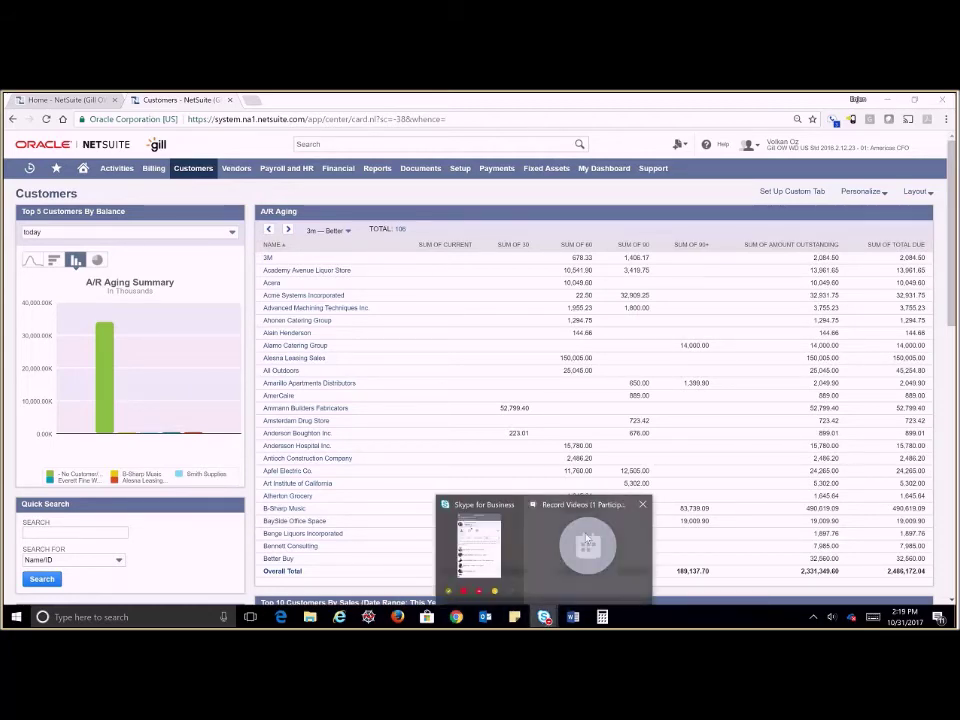